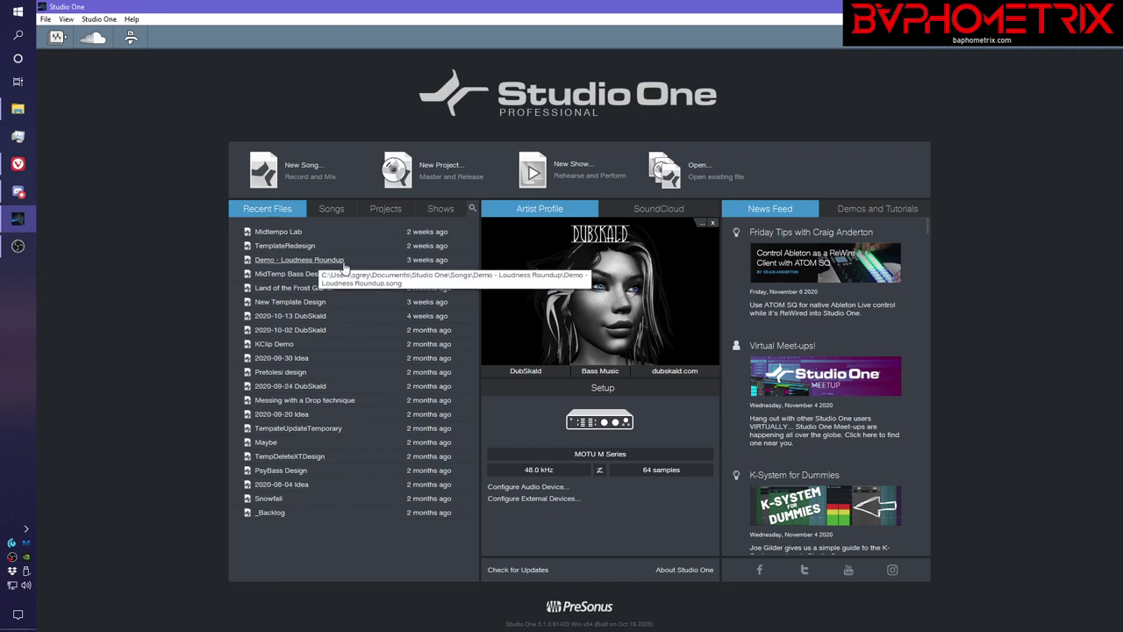
Show the saved songs, such as 2020-10-02 DubSkald and Maybe, on the start page's Songs tab.
click(328, 209)
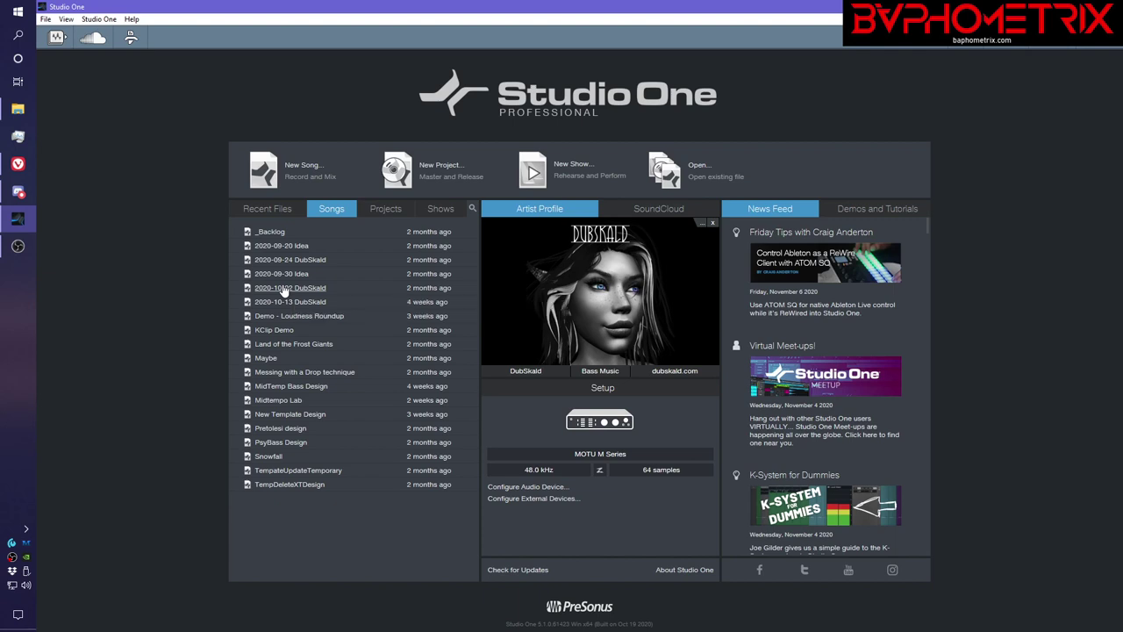
In File Explorer, browse to _Ideas > 2020-08-12 Idea > Mixdown.
click(18, 109)
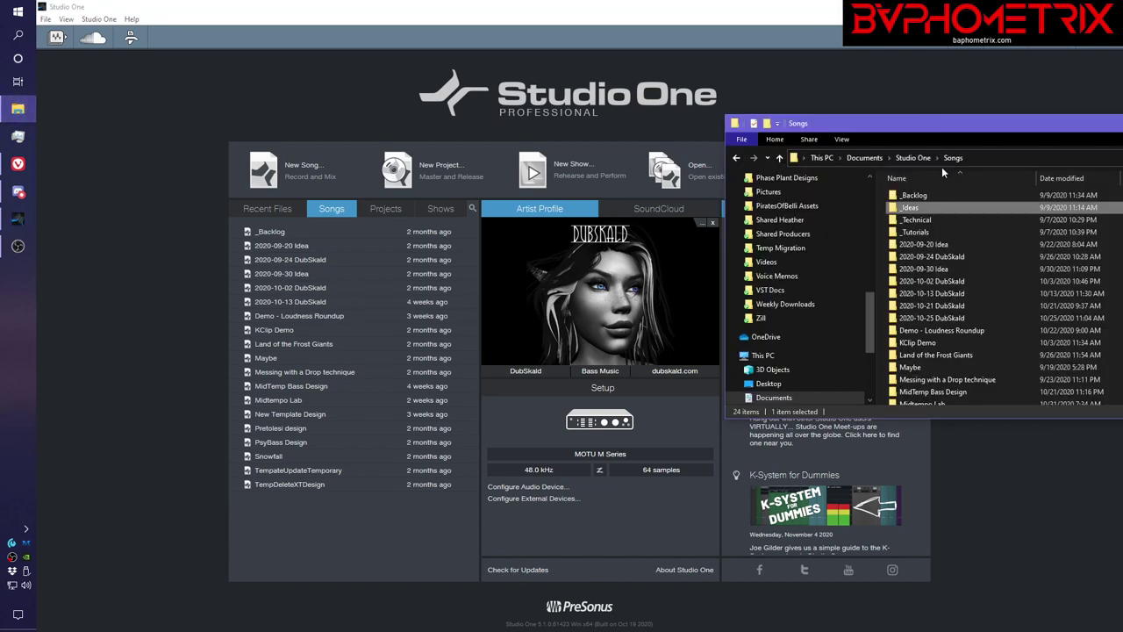
double_click(893, 212)
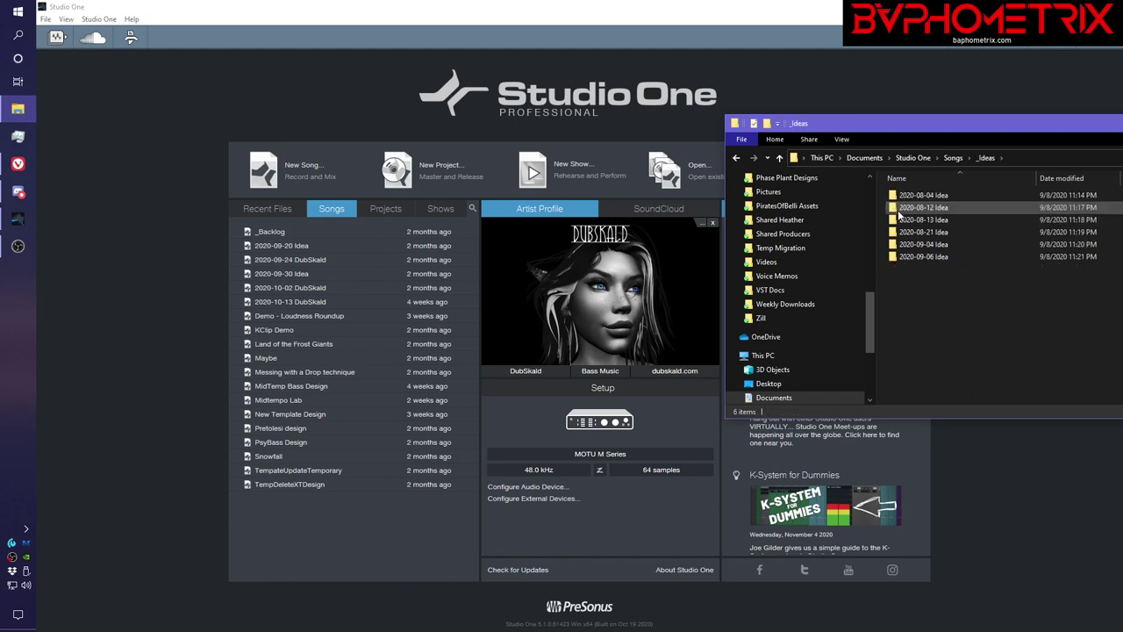
double_click(896, 211)
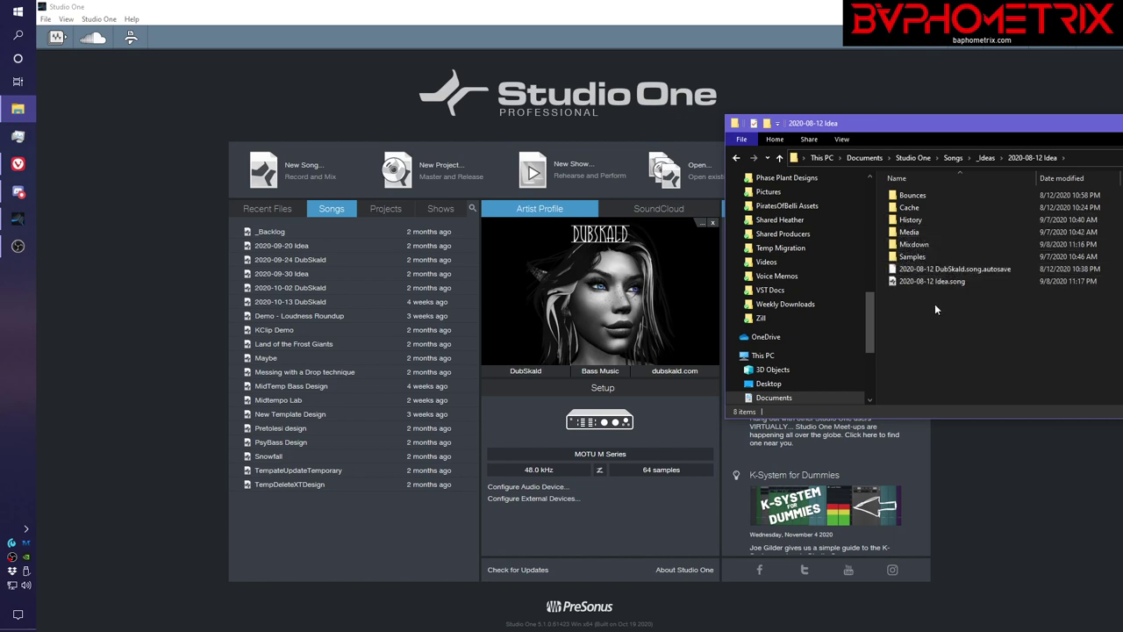
double_click(899, 245)
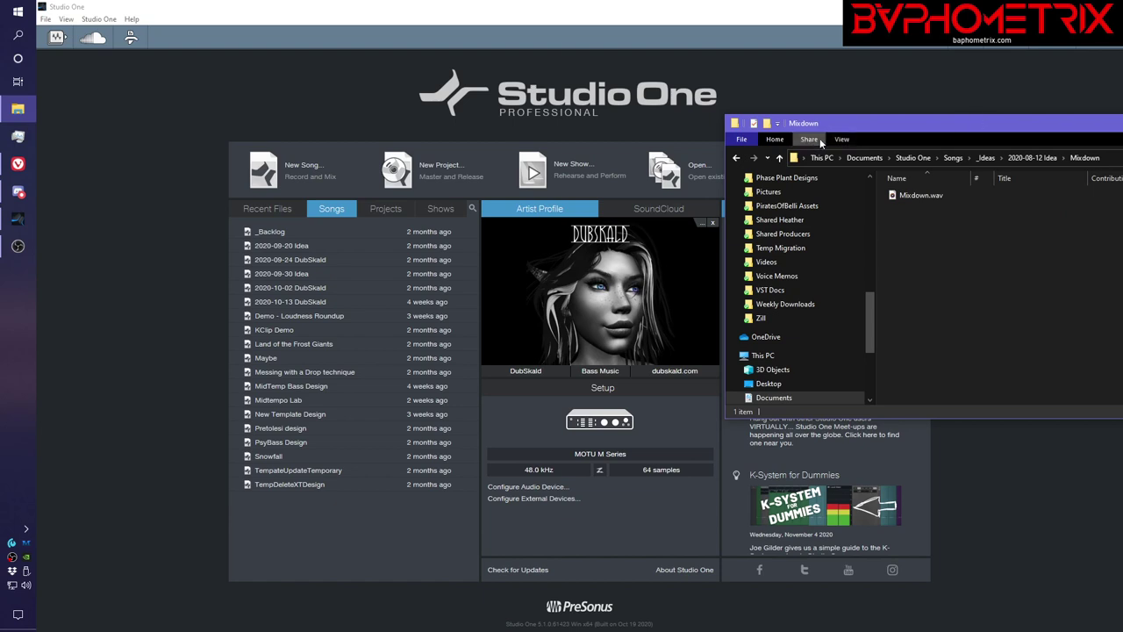
Go back up to Songs, check the _Backlog folder, then return to Songs.
click(981, 154)
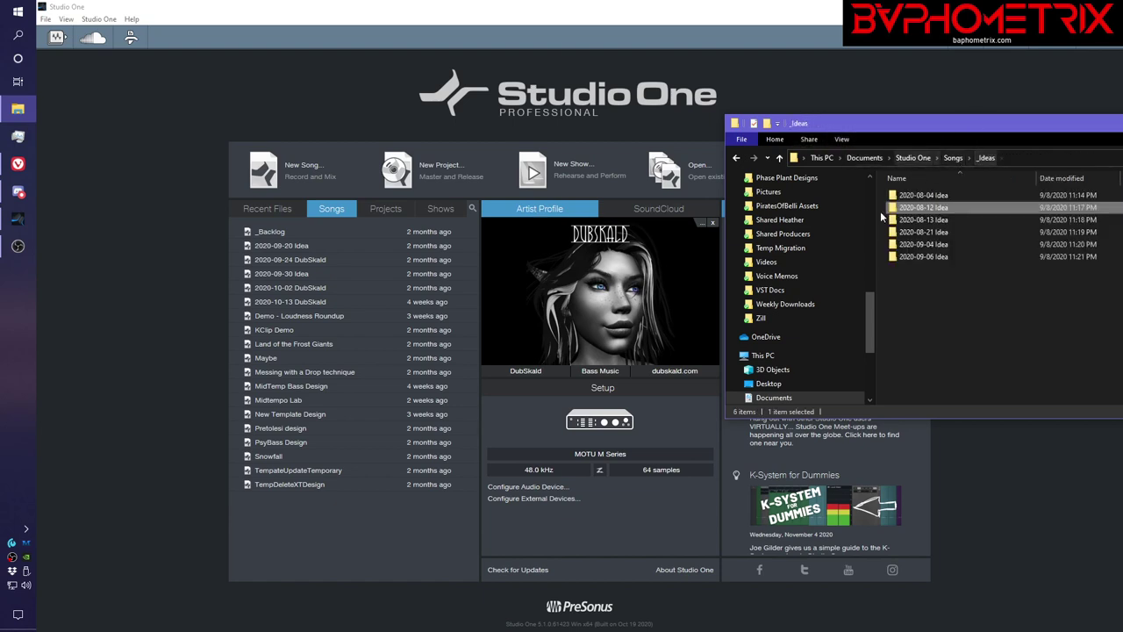
click(953, 159)
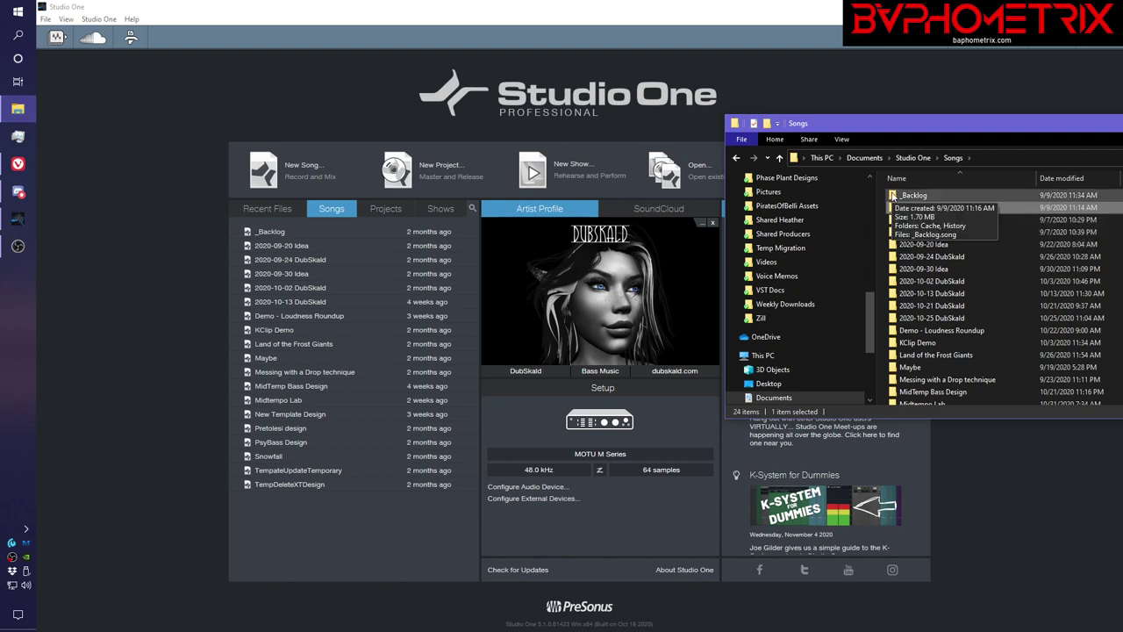
double_click(892, 196)
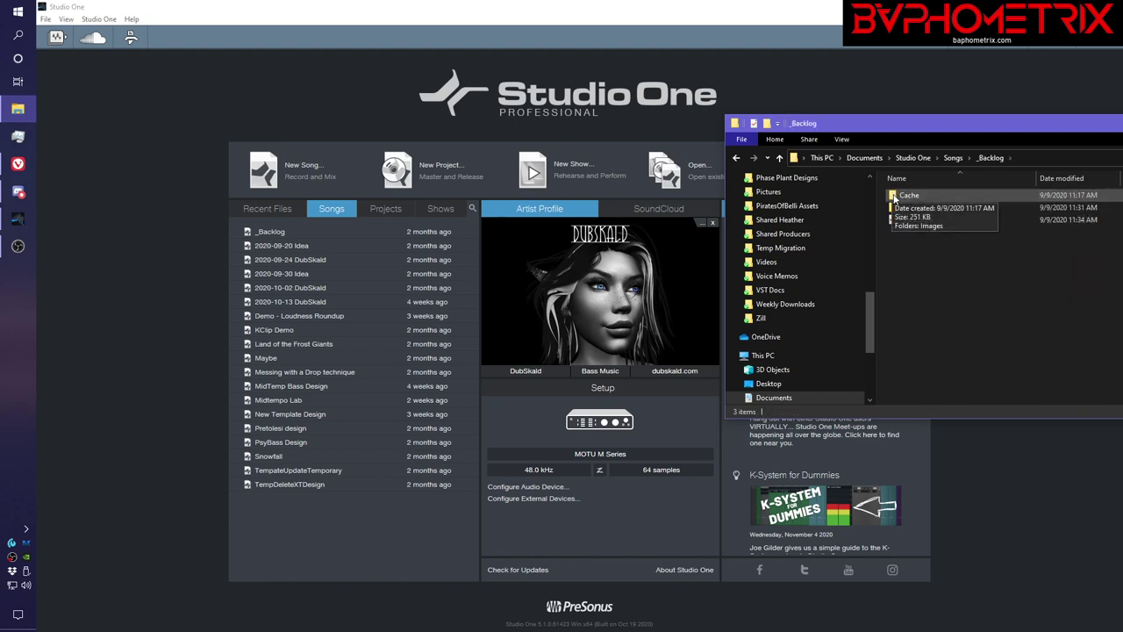
click(779, 158)
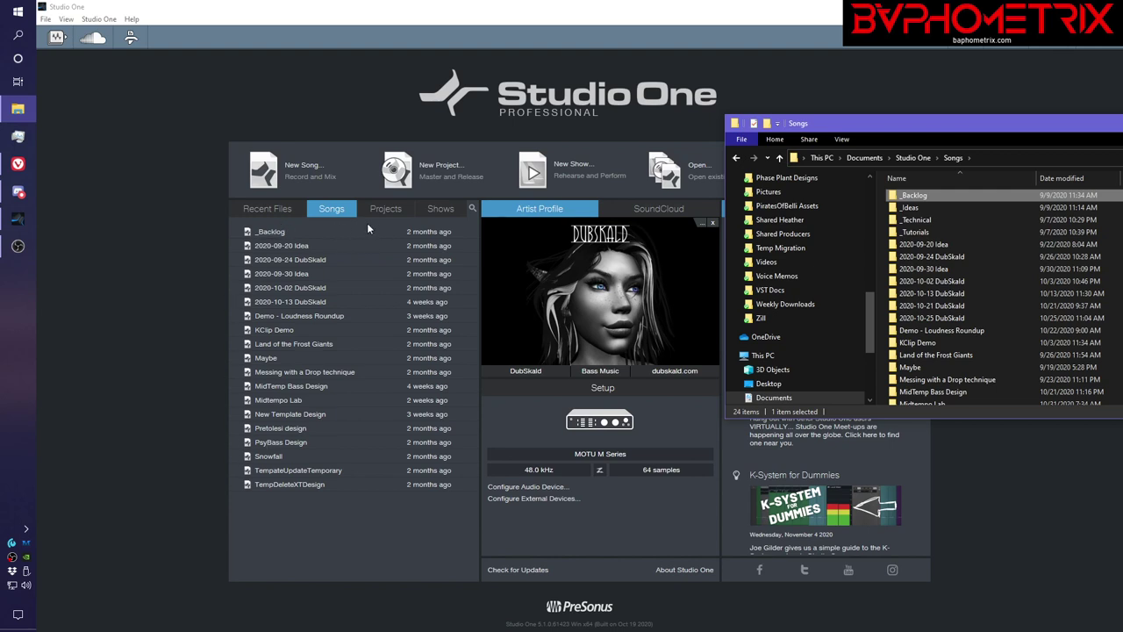
Return to Studio One and open the _Backlog song from the Songs list.
click(288, 208)
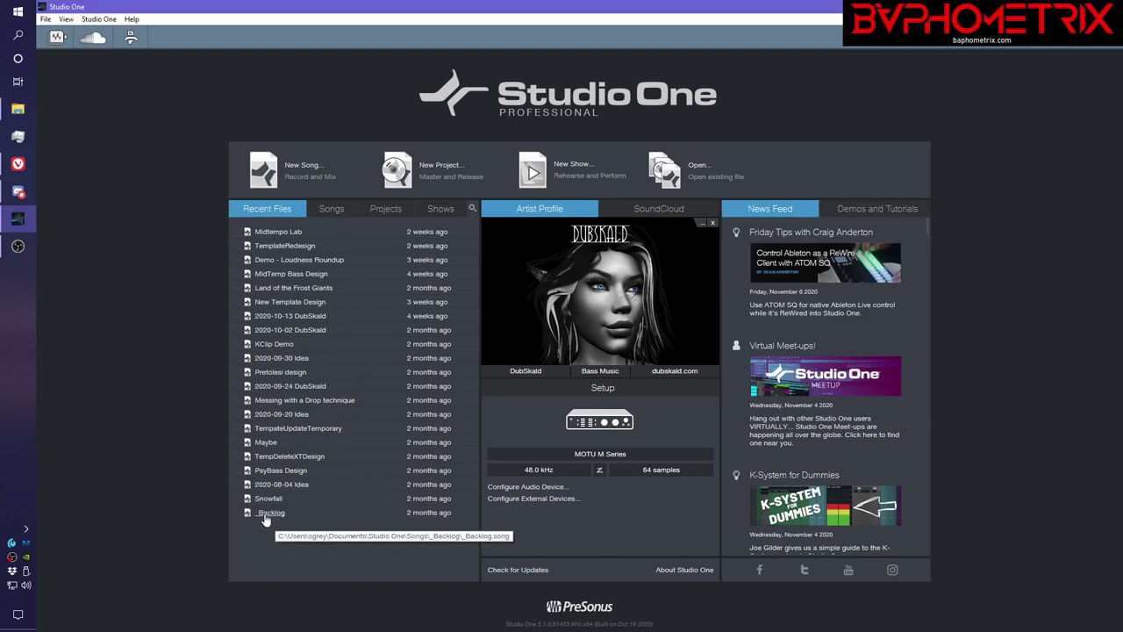
click(329, 210)
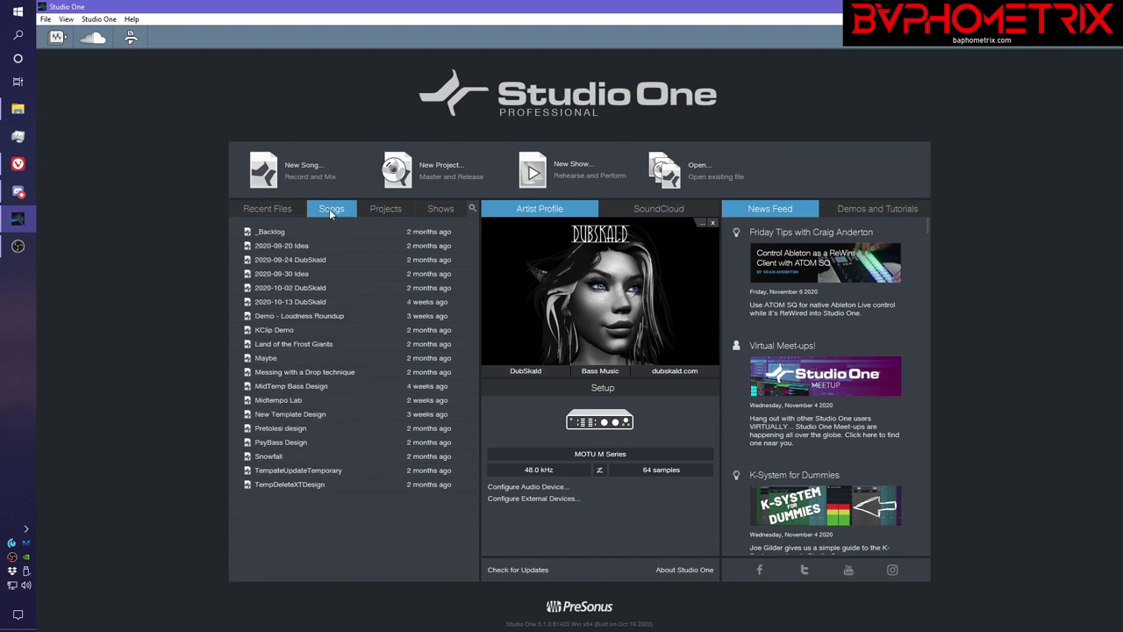
double_click(278, 233)
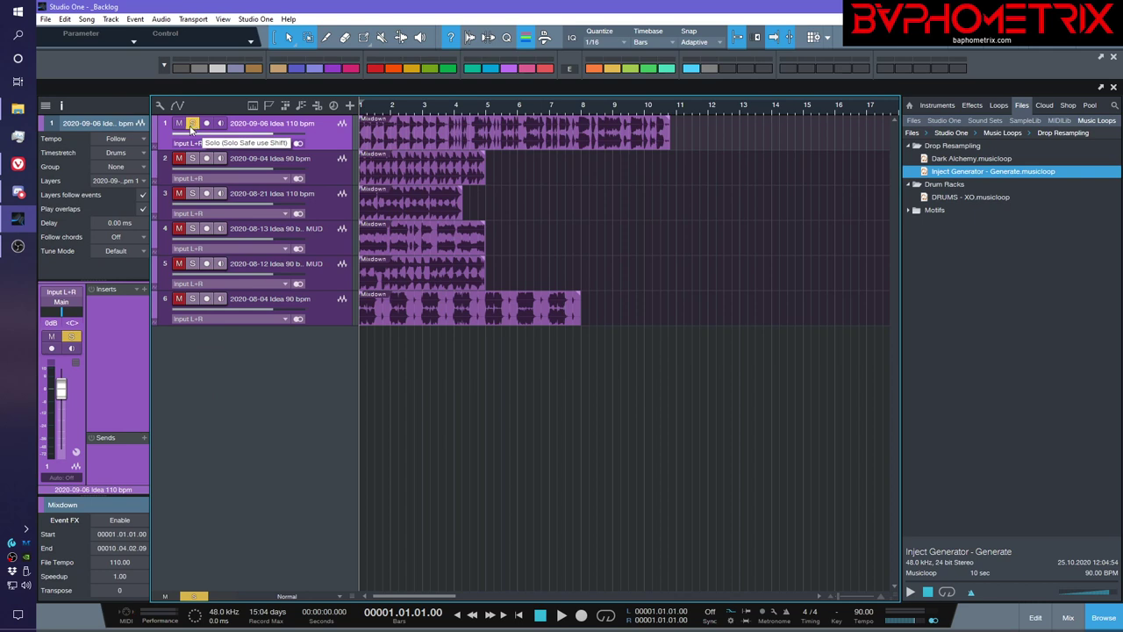
Toggle solo on tracks 1 and 2 to compare them, ending with track 2 soloed.
click(193, 160)
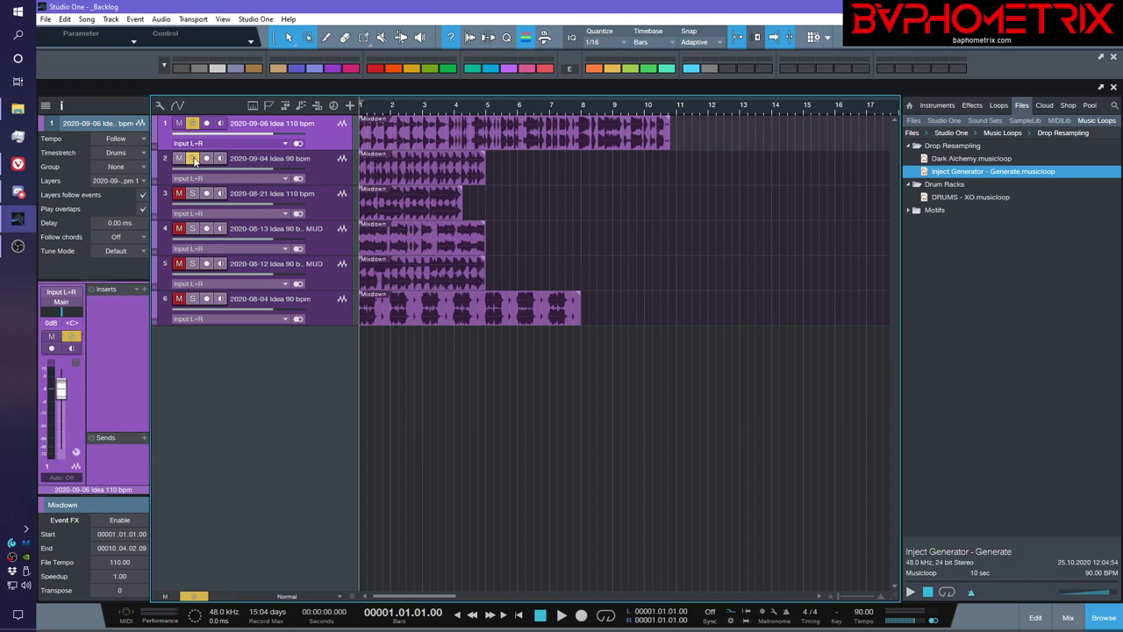
click(192, 159)
click(194, 160)
click(180, 159)
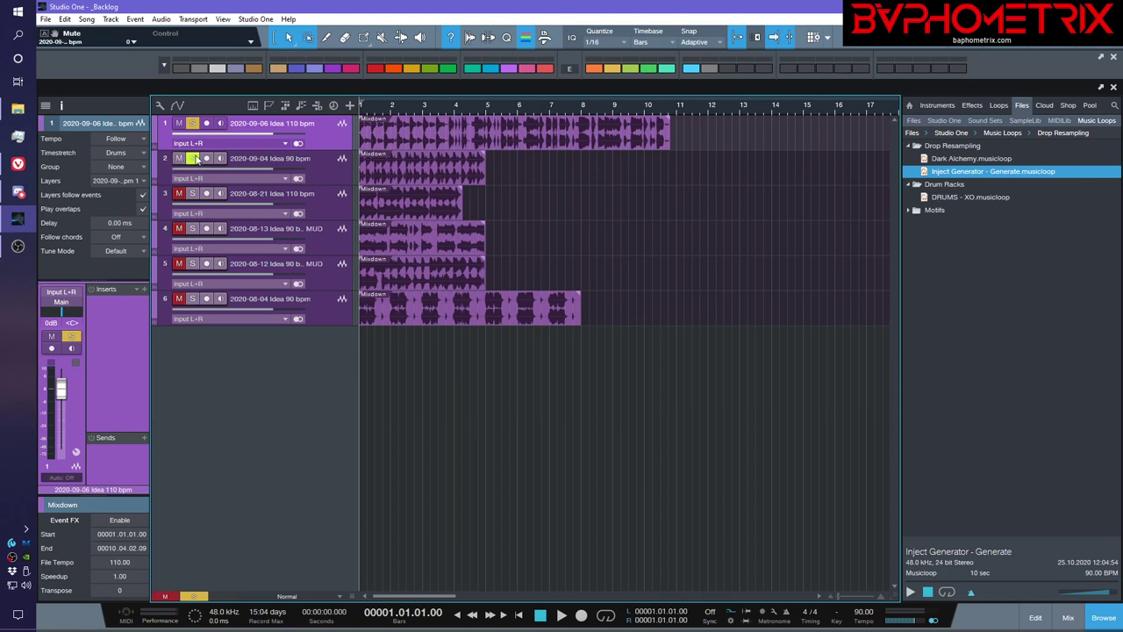
click(194, 158)
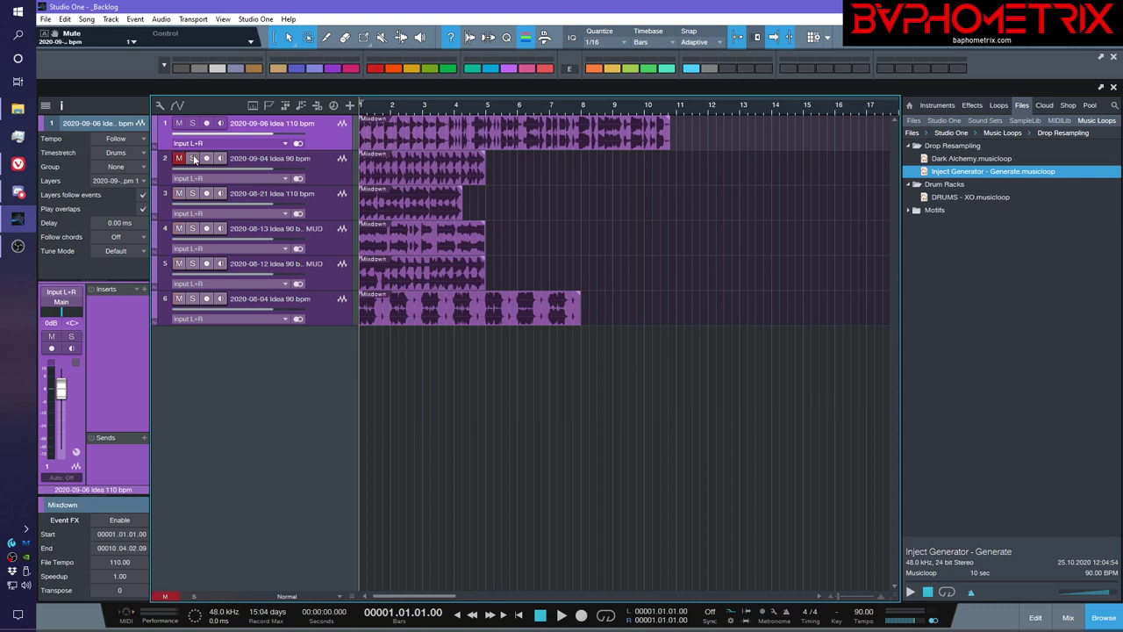
click(192, 123)
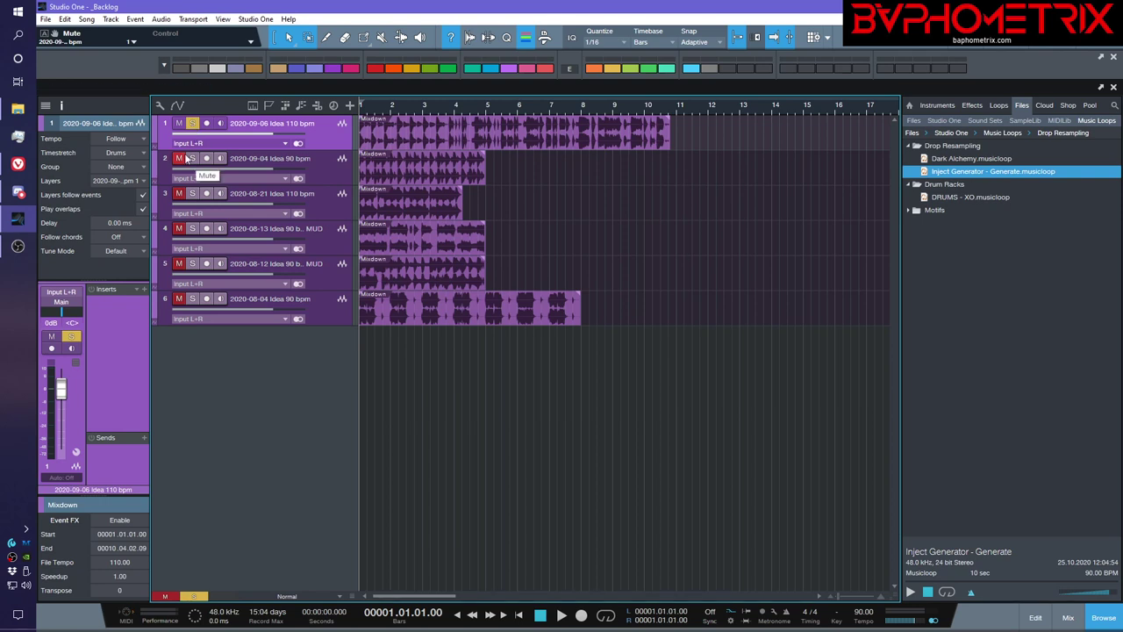
click(192, 159)
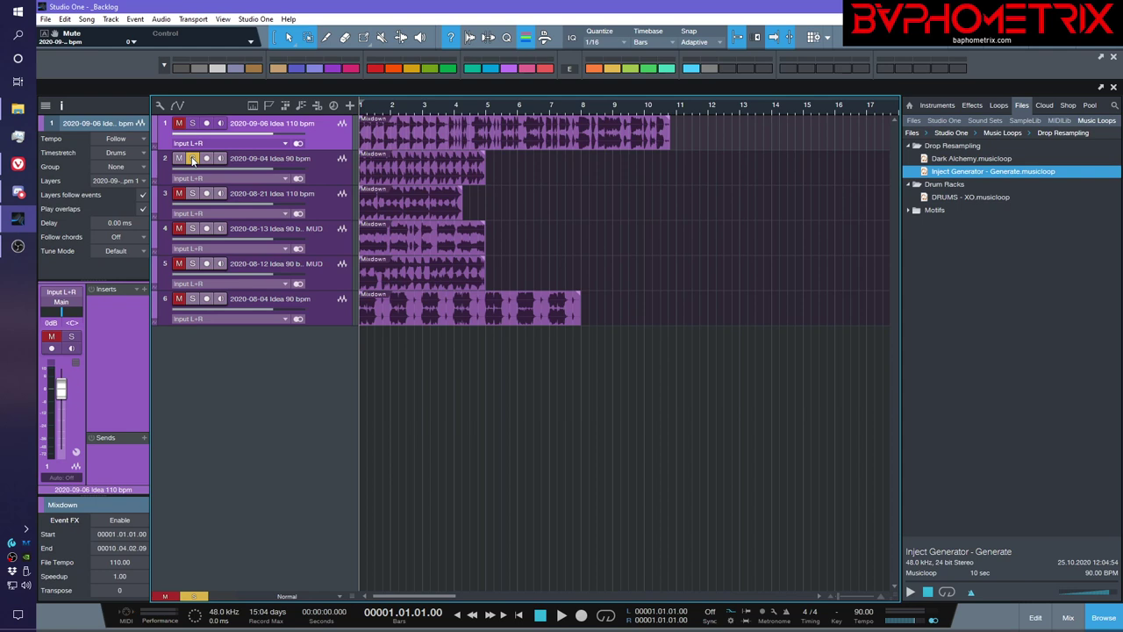
Move the solo through tracks 3, 4, 5 and finally track 6, 2020-08-04 Idea.
click(193, 194)
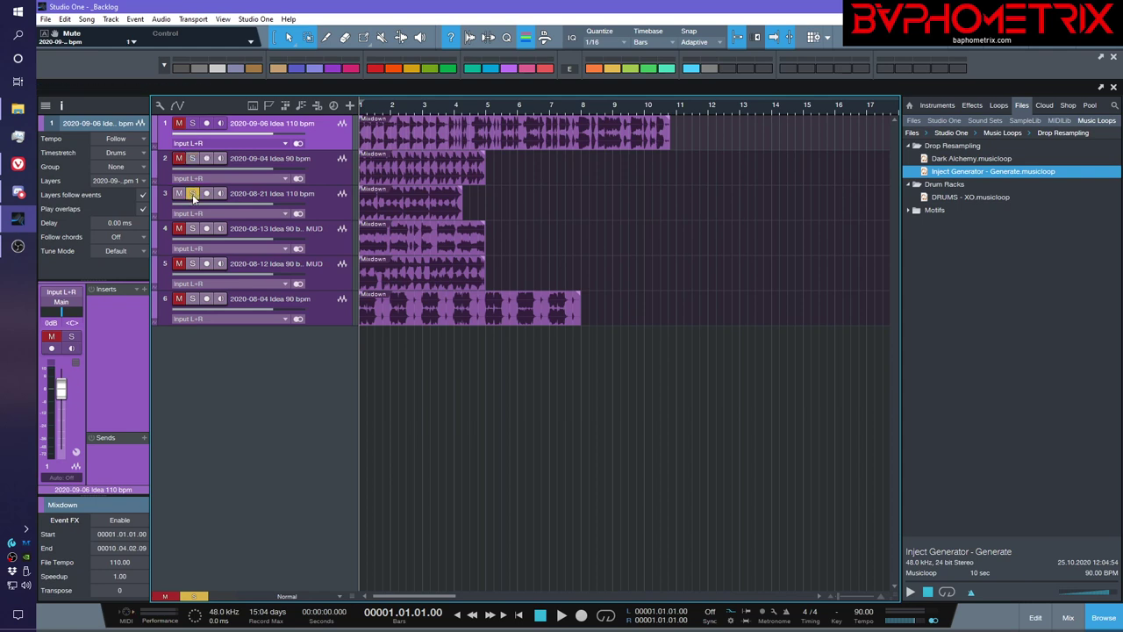
click(192, 229)
click(192, 264)
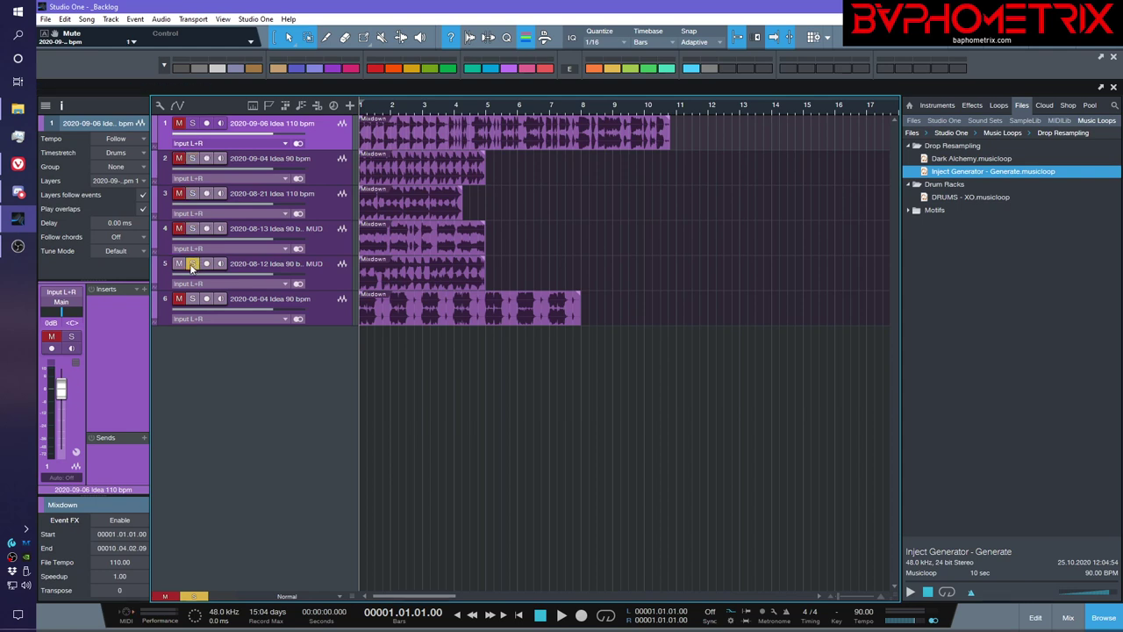
click(193, 299)
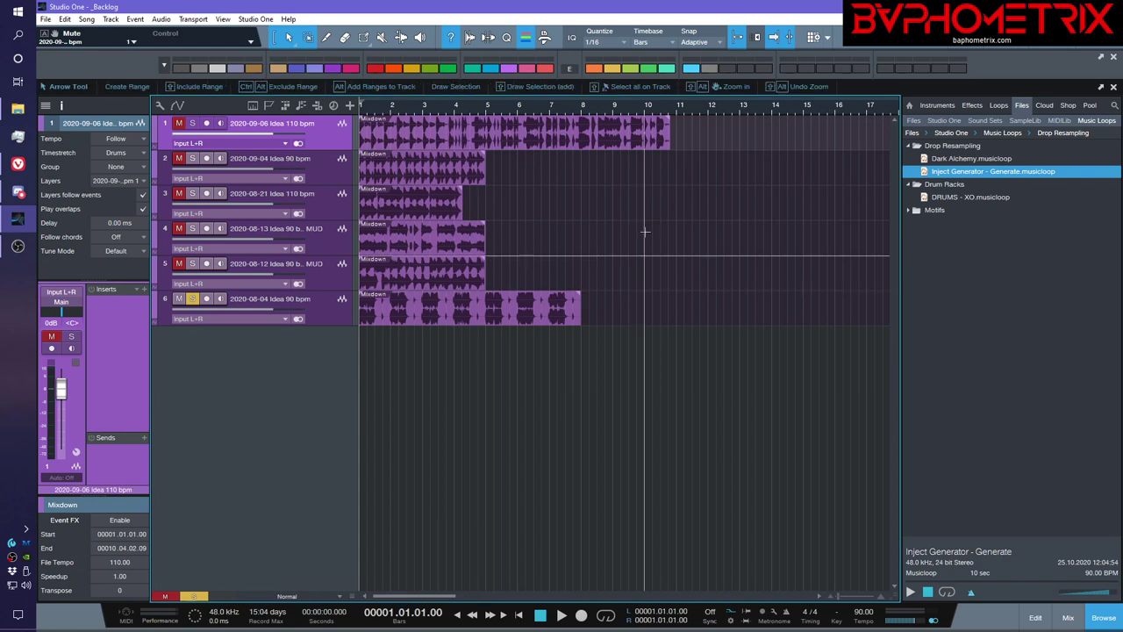
Preview the Inject Generator loop in the browser's Music Loops folder.
click(1094, 121)
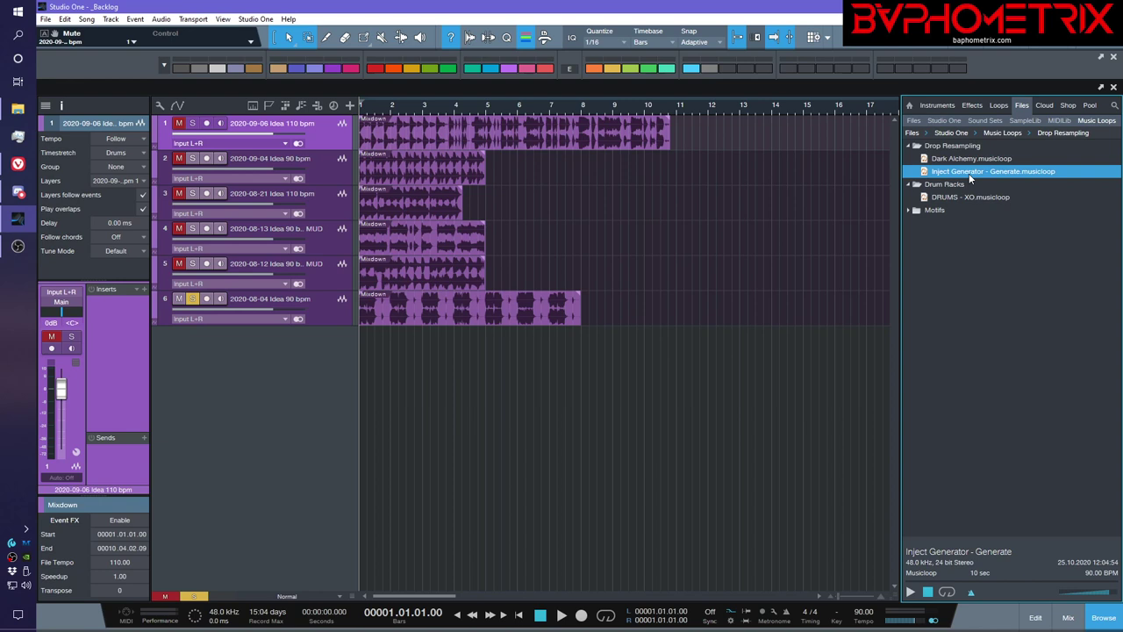
click(911, 593)
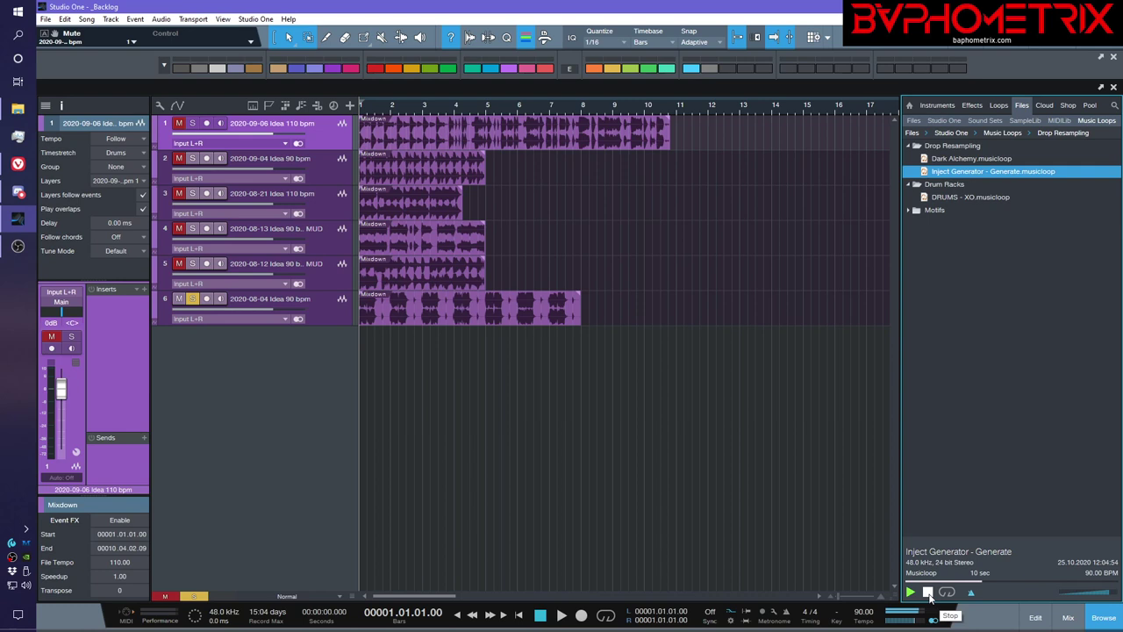
click(929, 593)
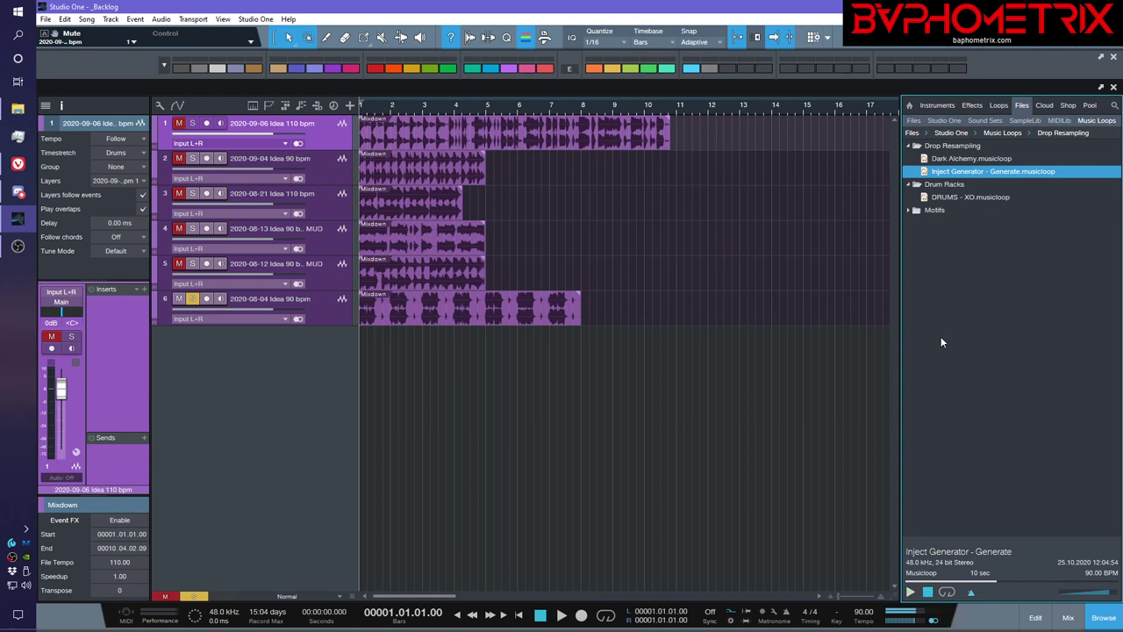
Preview Dark Alchemy, drag it in as a new track, and open its pattern editor.
click(940, 160)
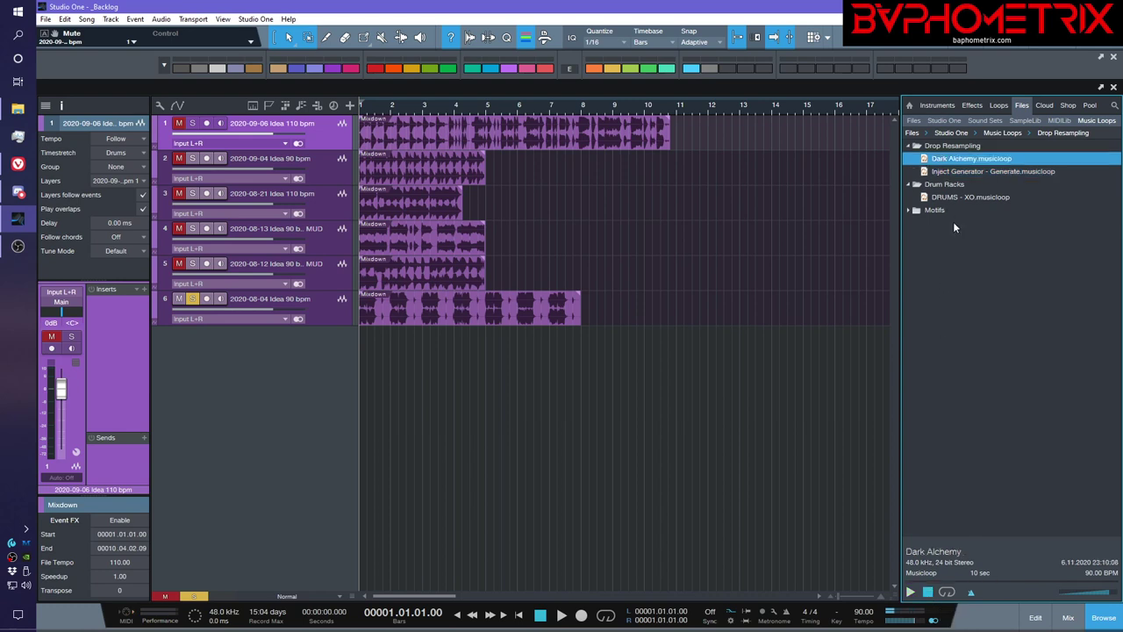
click(911, 592)
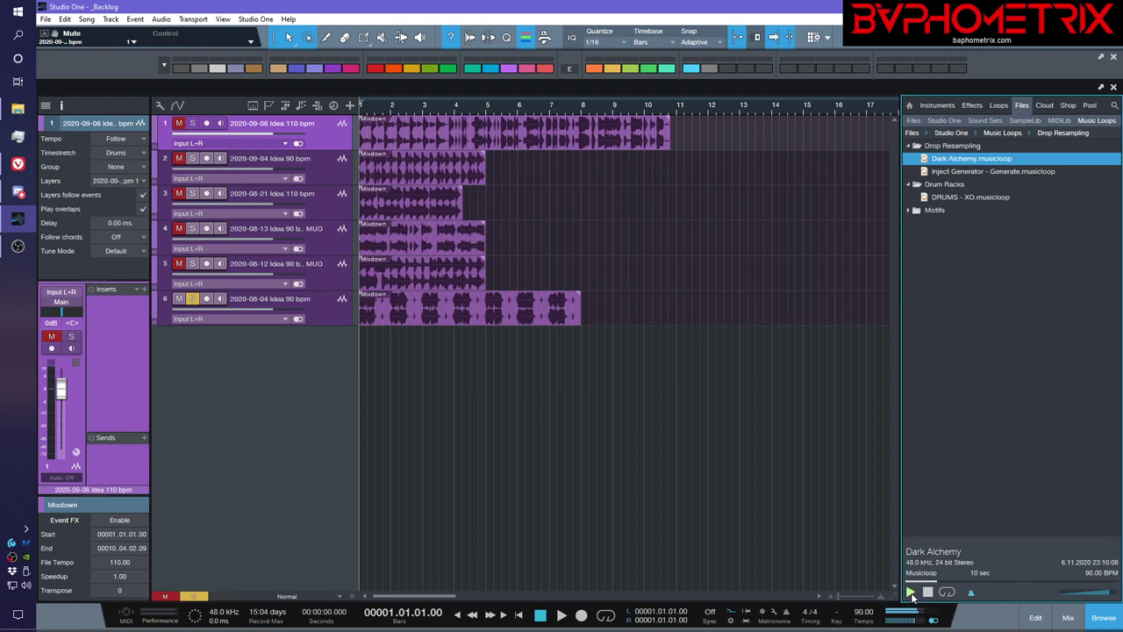
click(927, 592)
drag(949, 164, 381, 377)
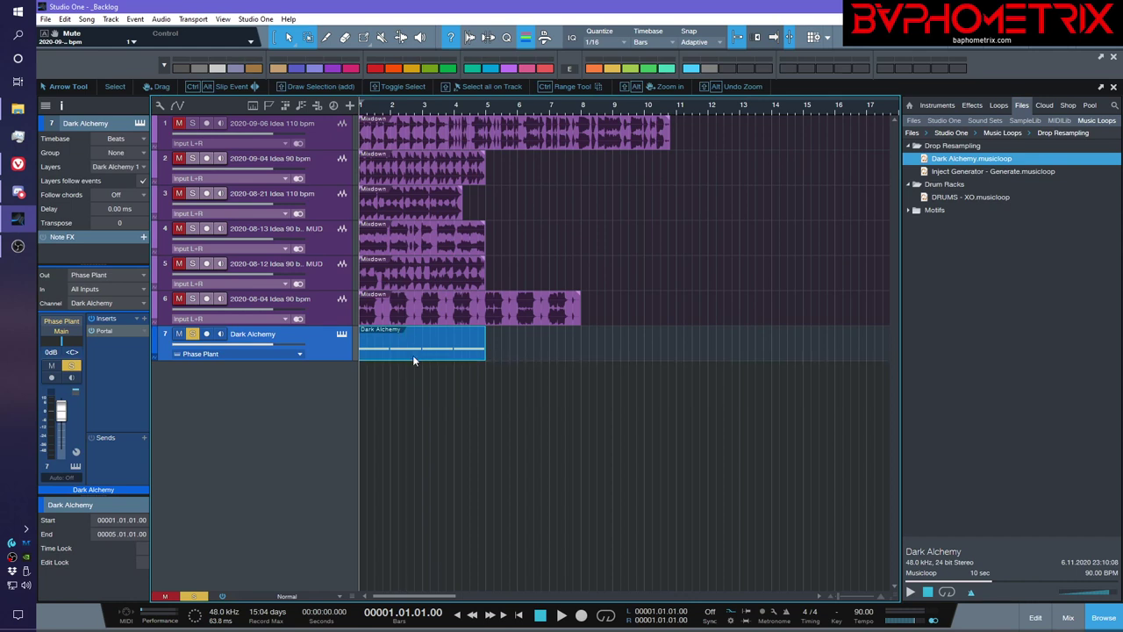
double_click(413, 356)
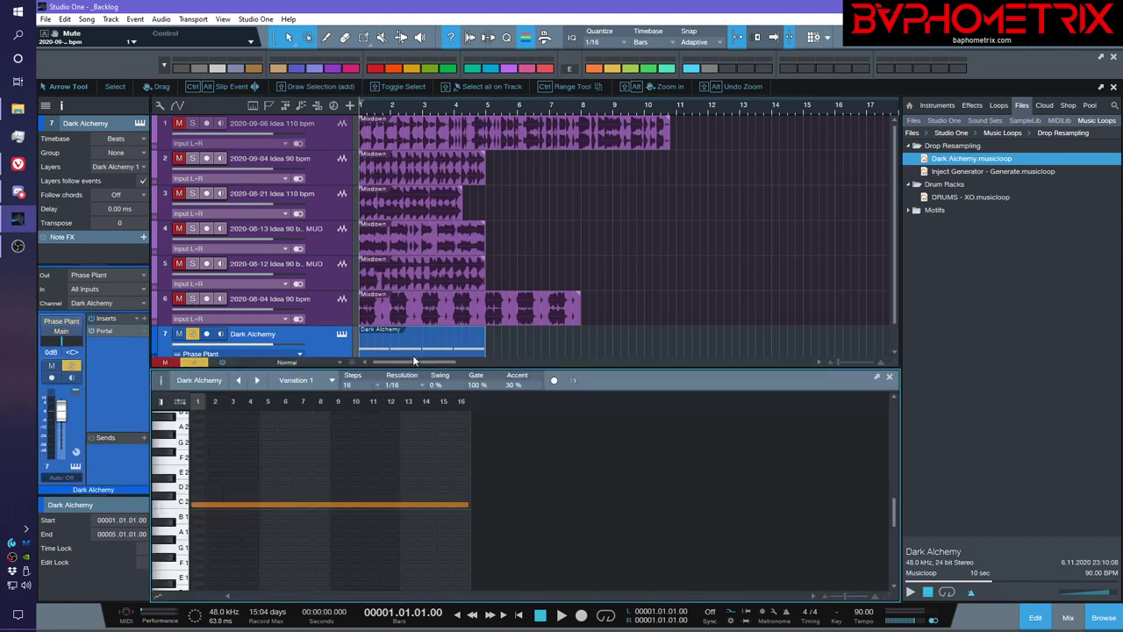
Close the pattern editor with F2 and briefly view track 7's Phase Plant instrument.
key(F2)
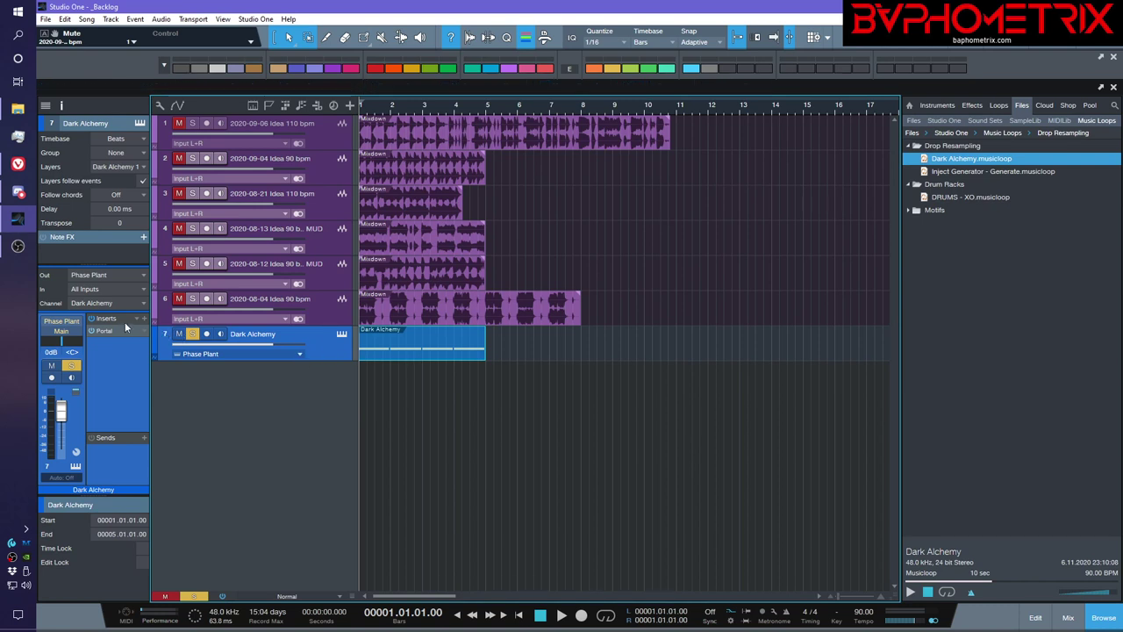
click(341, 335)
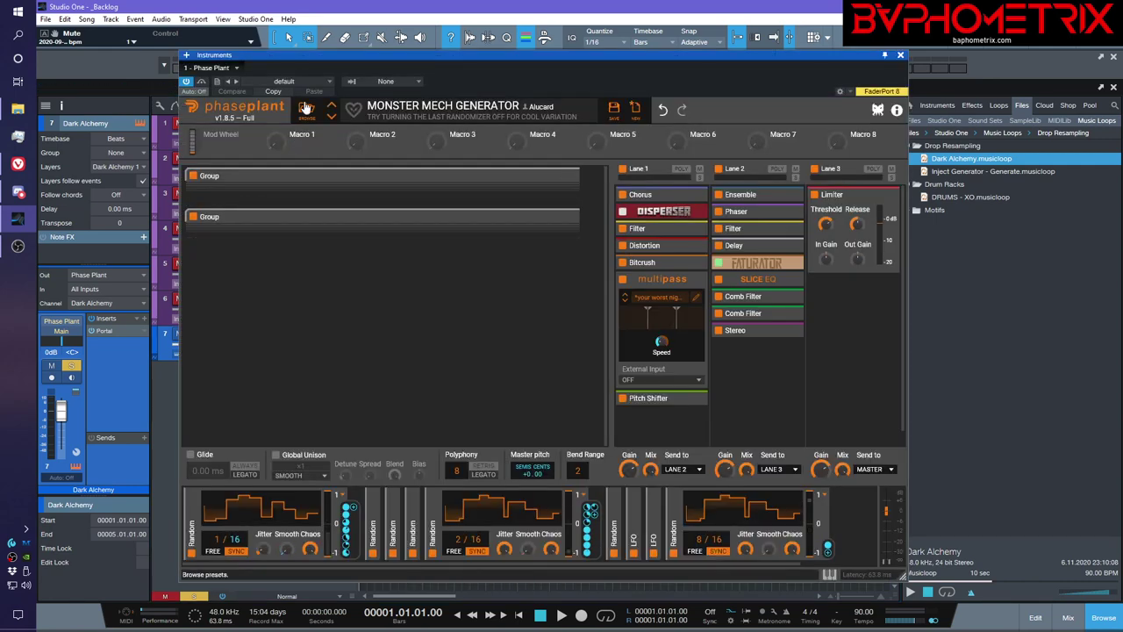
click(900, 56)
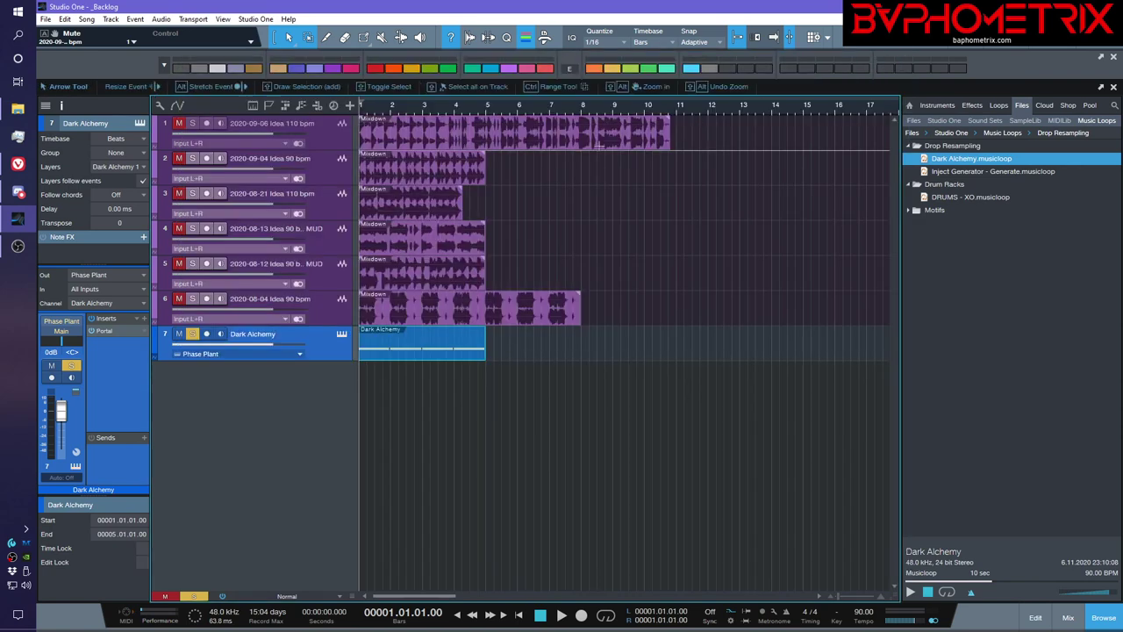
Open the Portal insert's editor on Dark Alchemy and browse its preset categories down to COVALENCE.
click(146, 330)
click(112, 329)
click(112, 329)
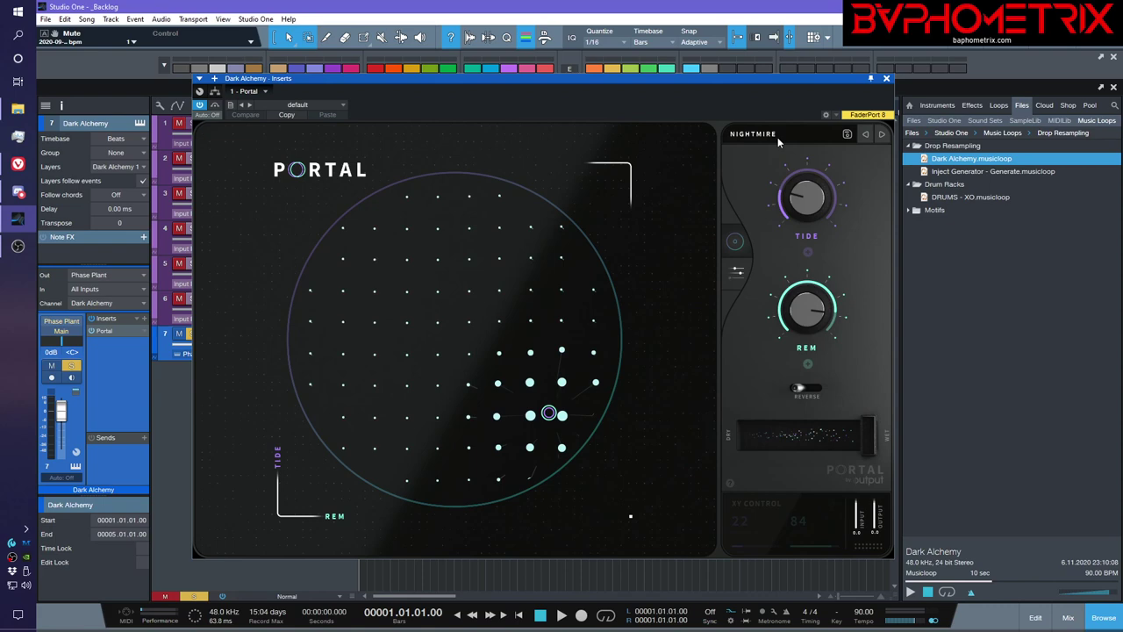
click(802, 133)
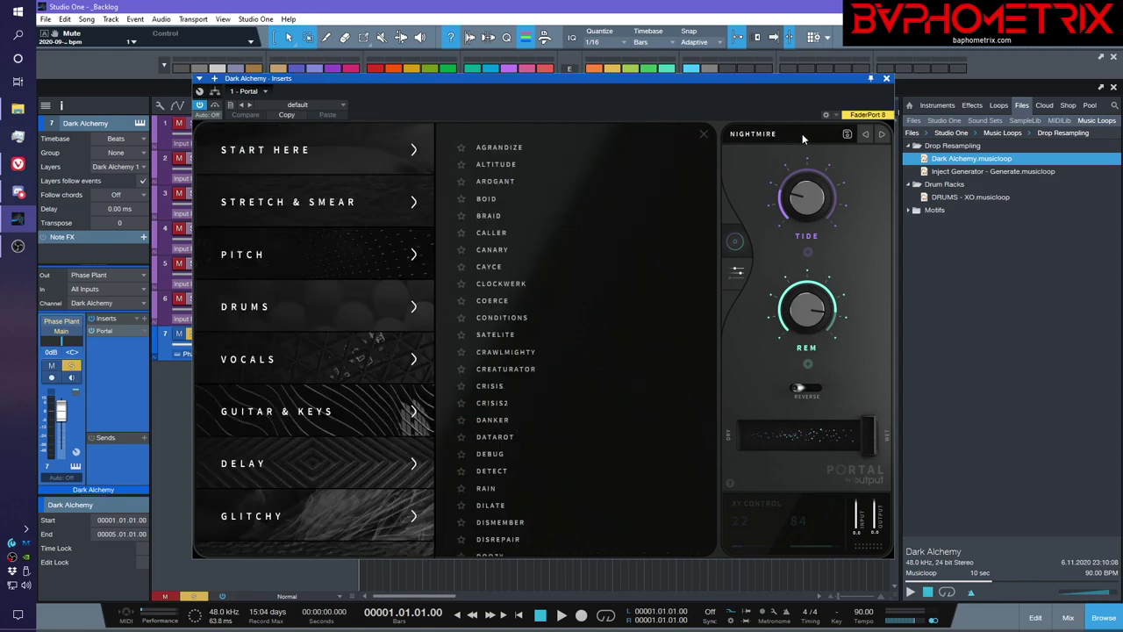
scroll(331, 433, down, 5)
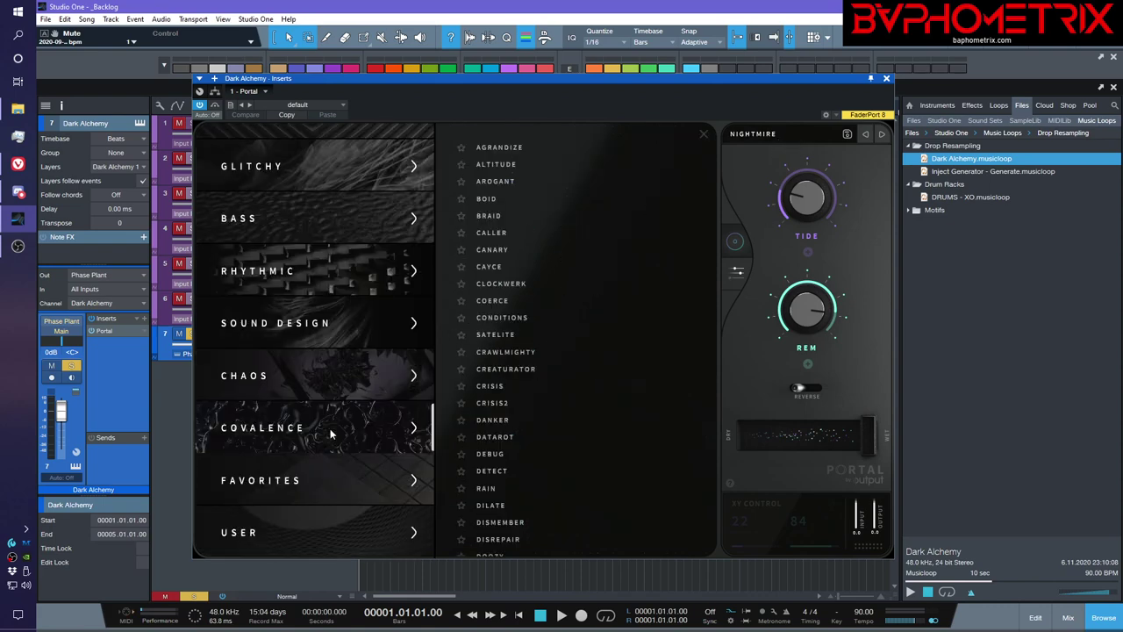
Close the Portal window and switch to the Vivaldi browser.
click(887, 79)
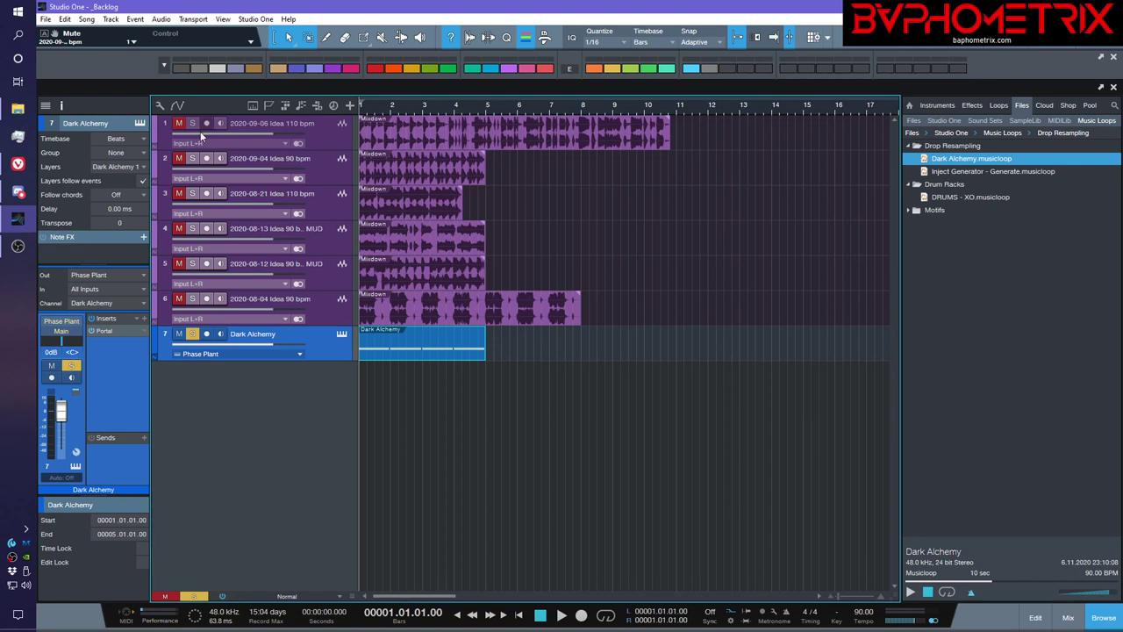
click(18, 163)
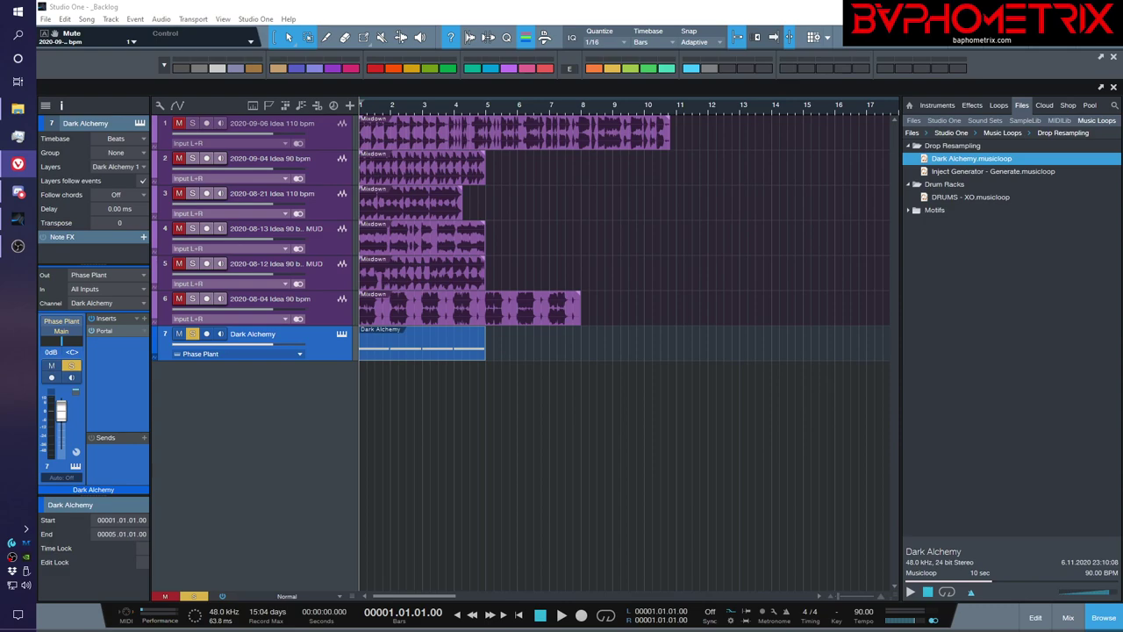
Bring Vivaldi forward and load alckemy.com in a new tab.
key(alt+Tab)
drag(380, 30, 433, 40)
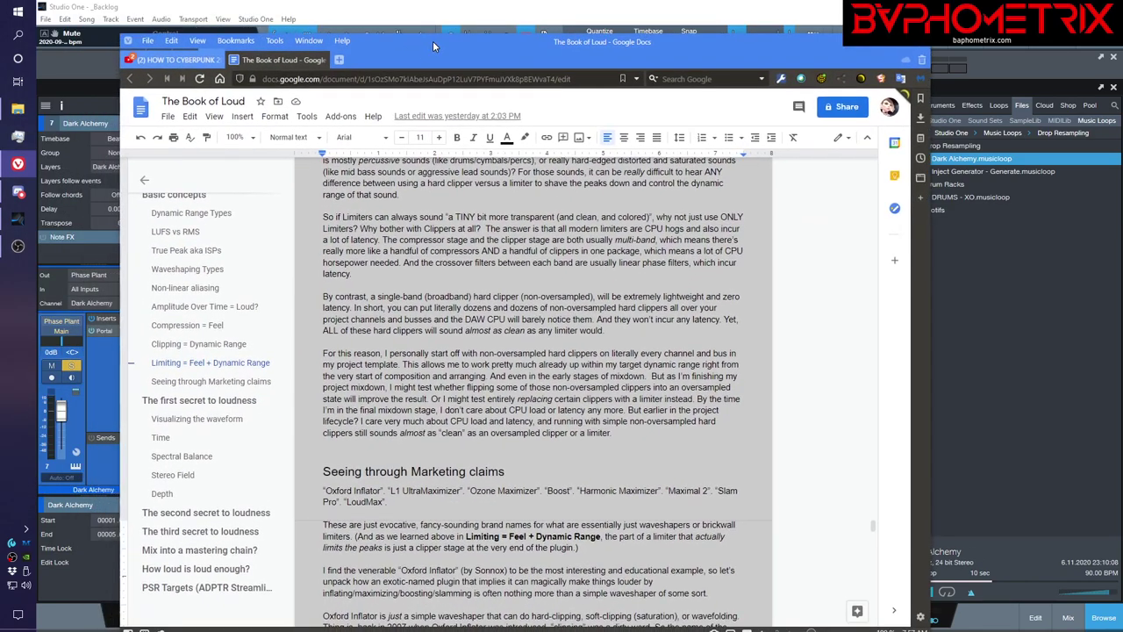
click(338, 60)
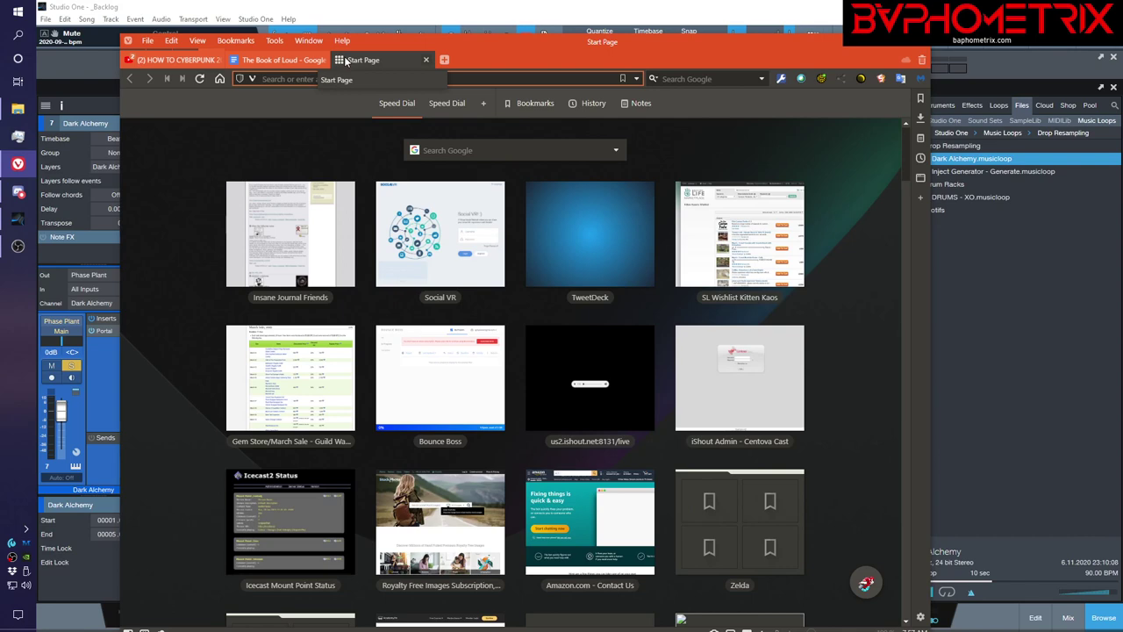
text(alsch)
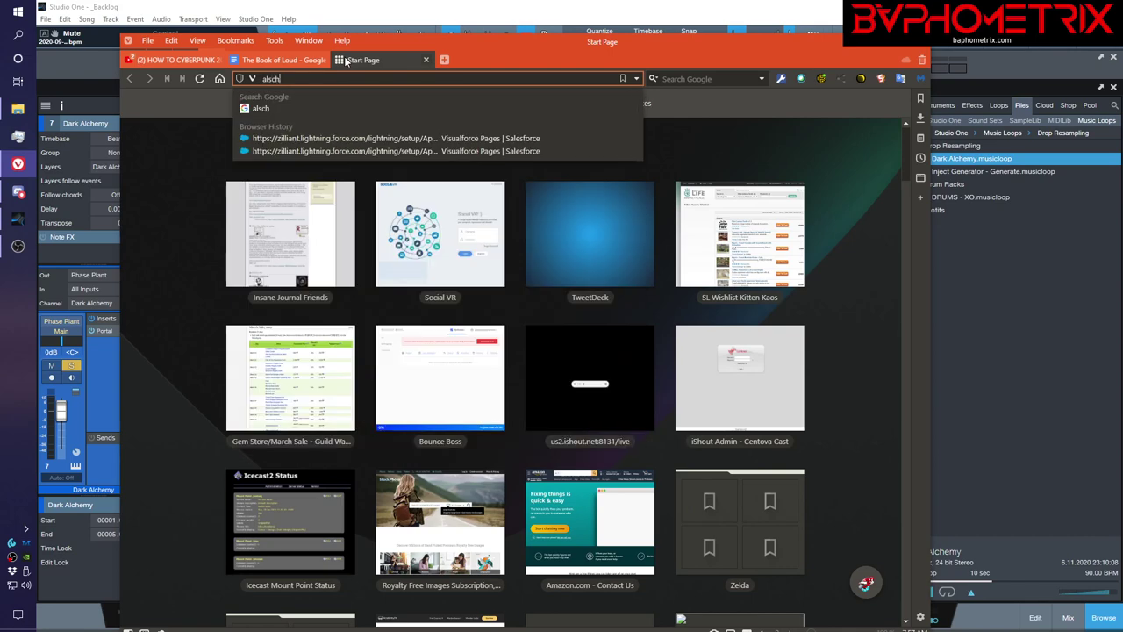
key(BackSpace)
key(BackSpace)
key(BackSpace)
text(ckem)
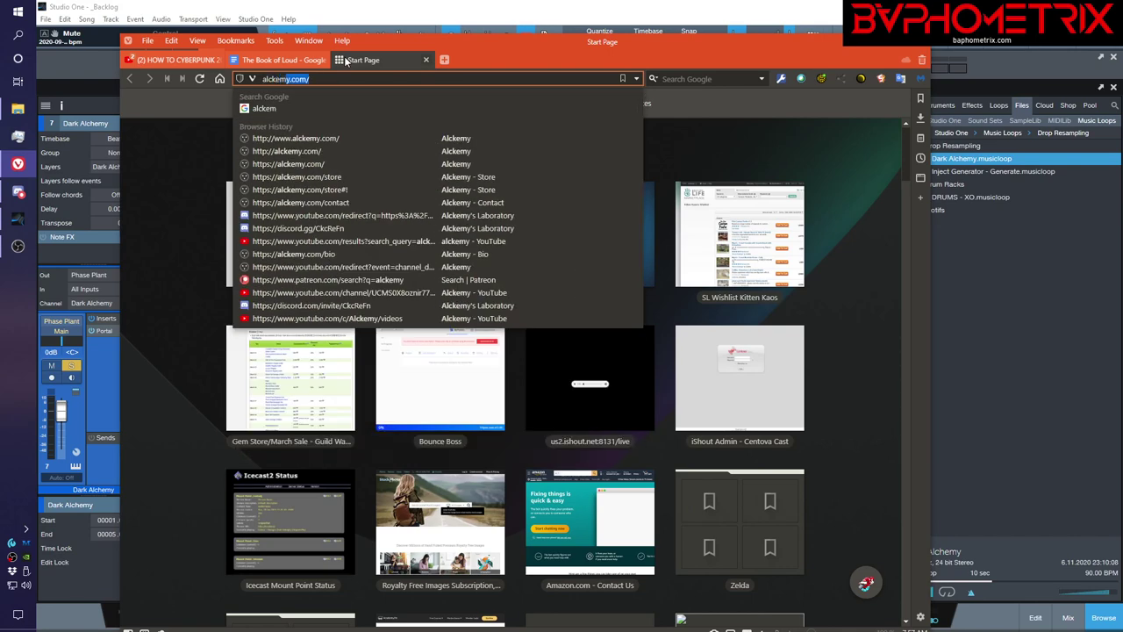
text(y)
key(Return)
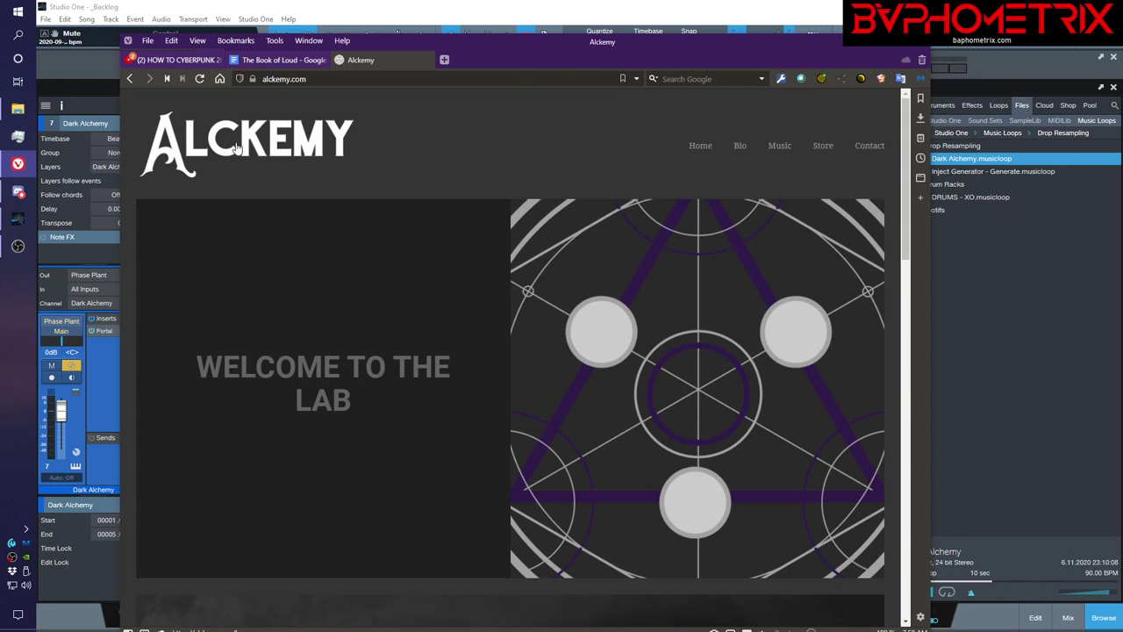
Open the Alckemy Store page and look over packs like Ascension and Aberrance.
click(824, 149)
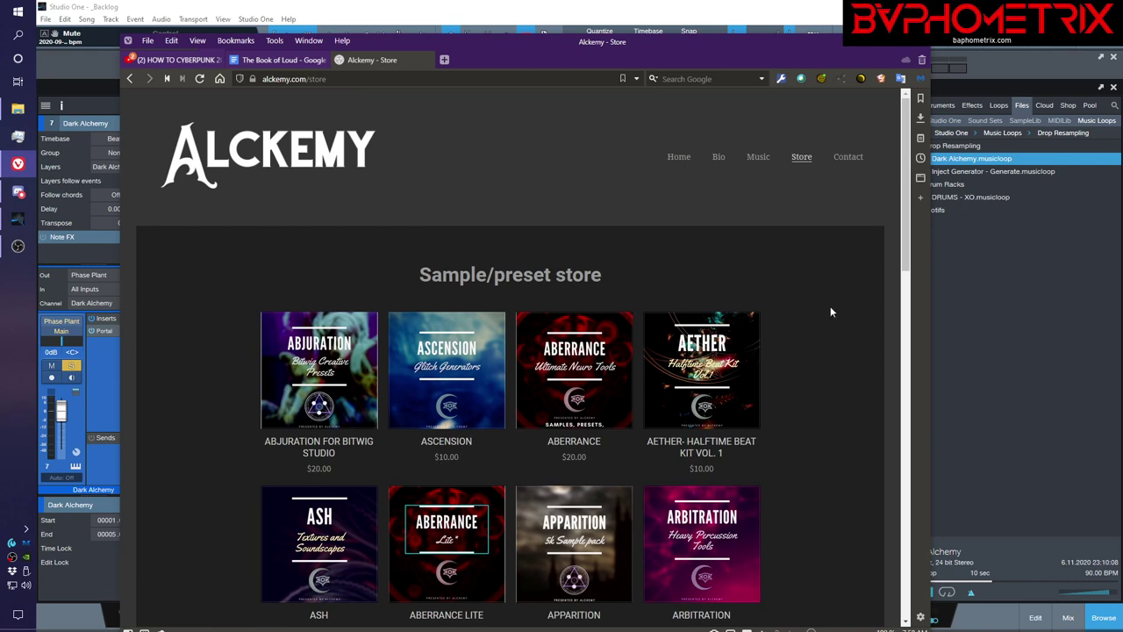
scroll(832, 311, down, 4)
scroll(832, 312, up, 4)
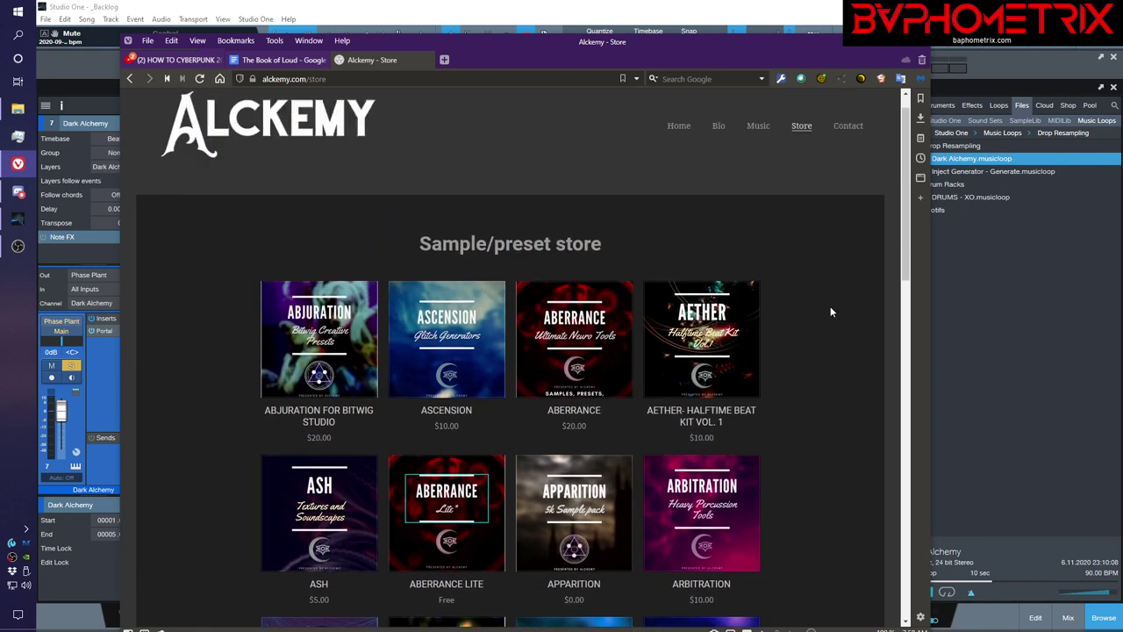
scroll(830, 312, up, 1)
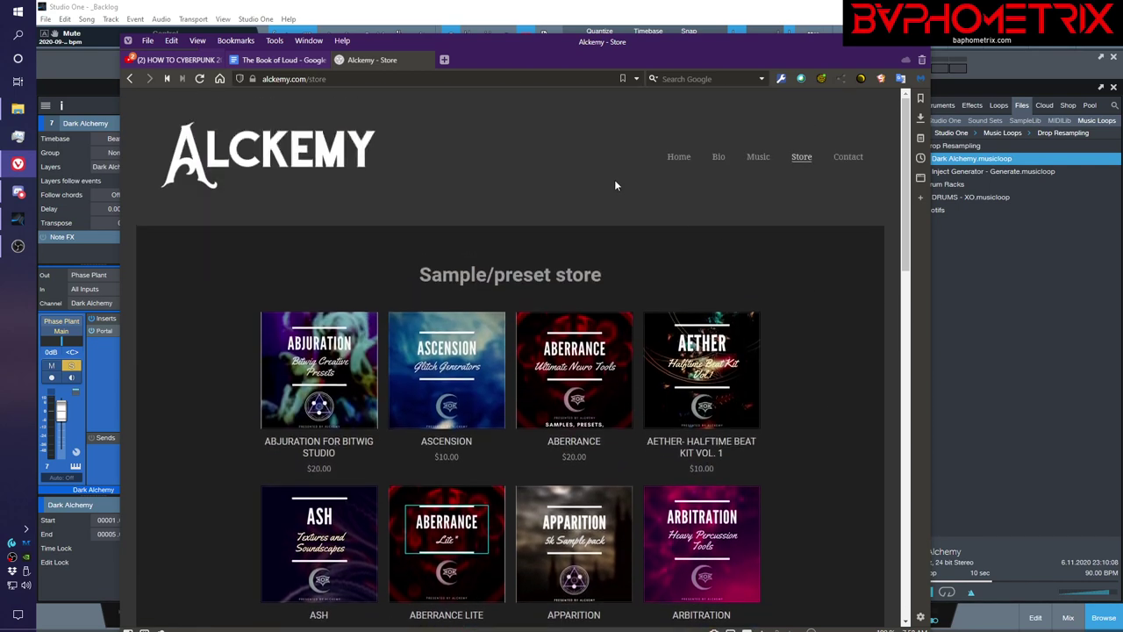
Browse the Databroth Gumroad page in a new tab, then minimize Vivaldi.
click(445, 59)
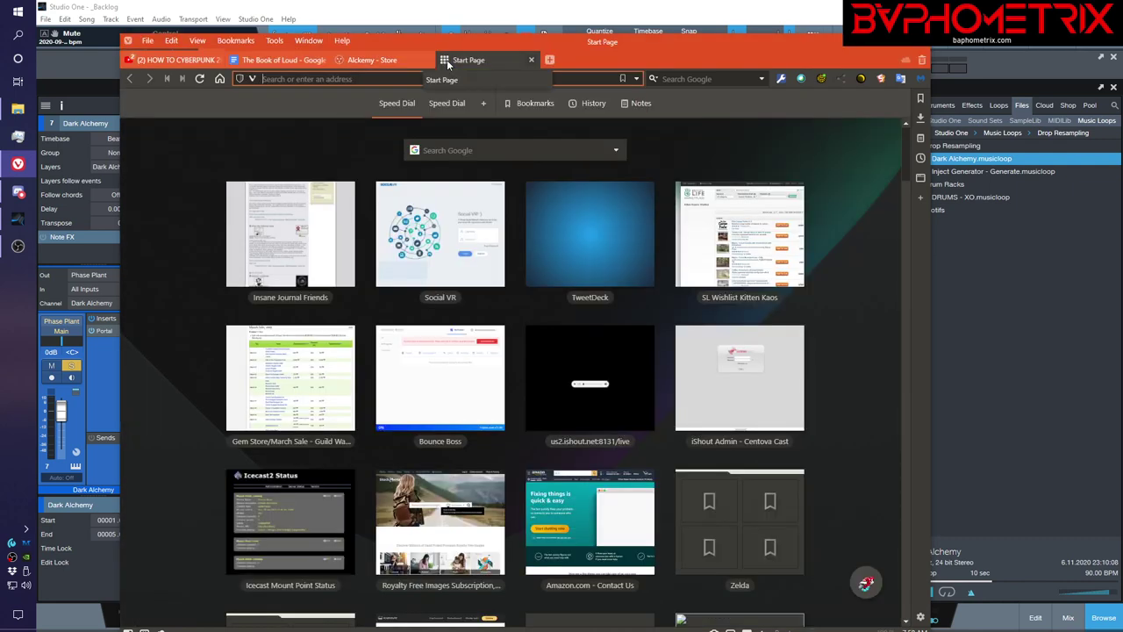
text(gumroad da)
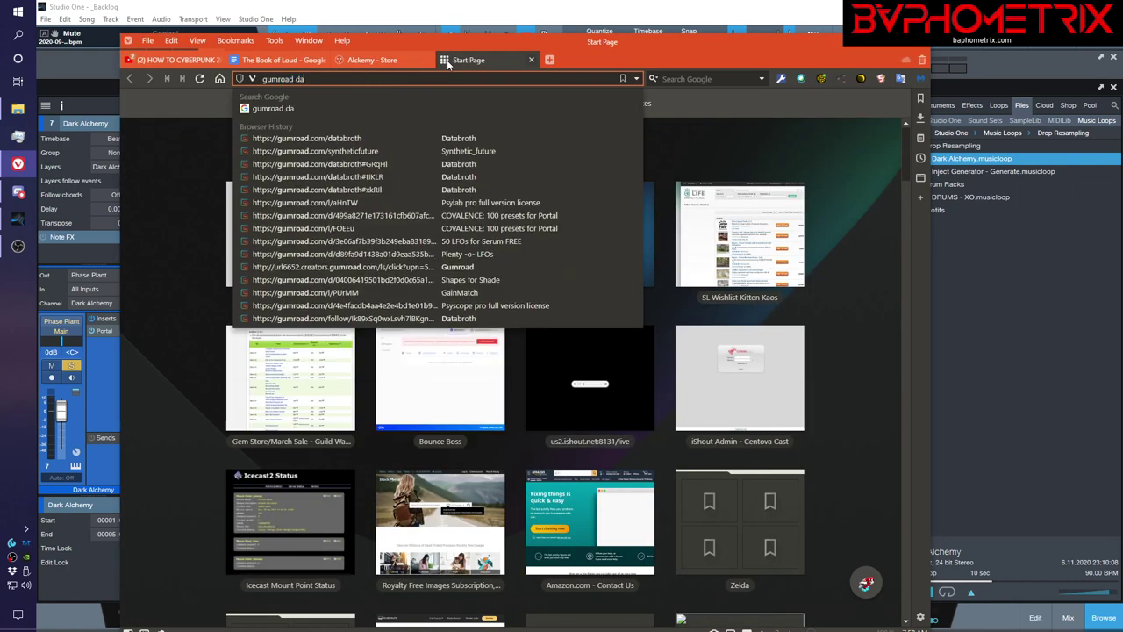
key(BackSpace)
key(BackSpace)
key(BackSpace)
key(BackSpace)
key(BackSpace)
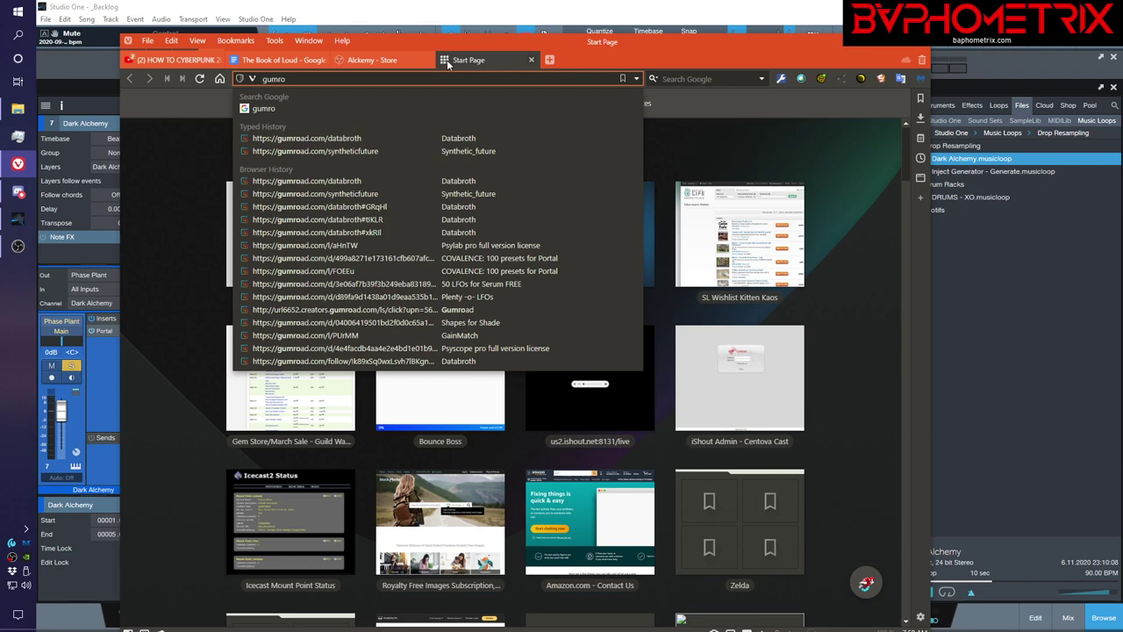
text(ad)
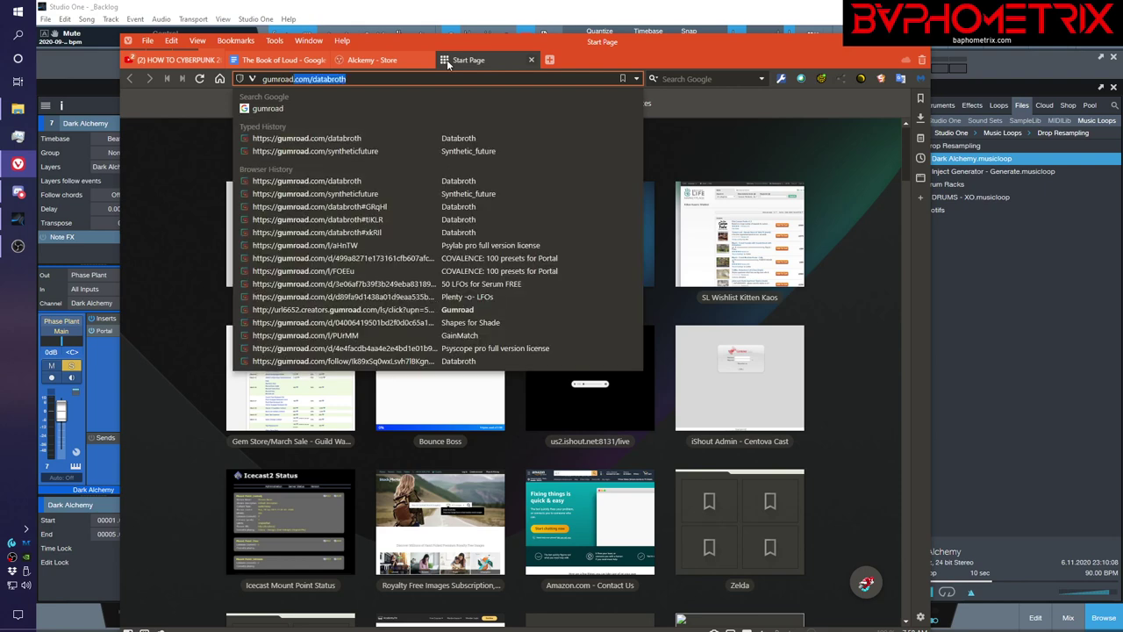
key(Return)
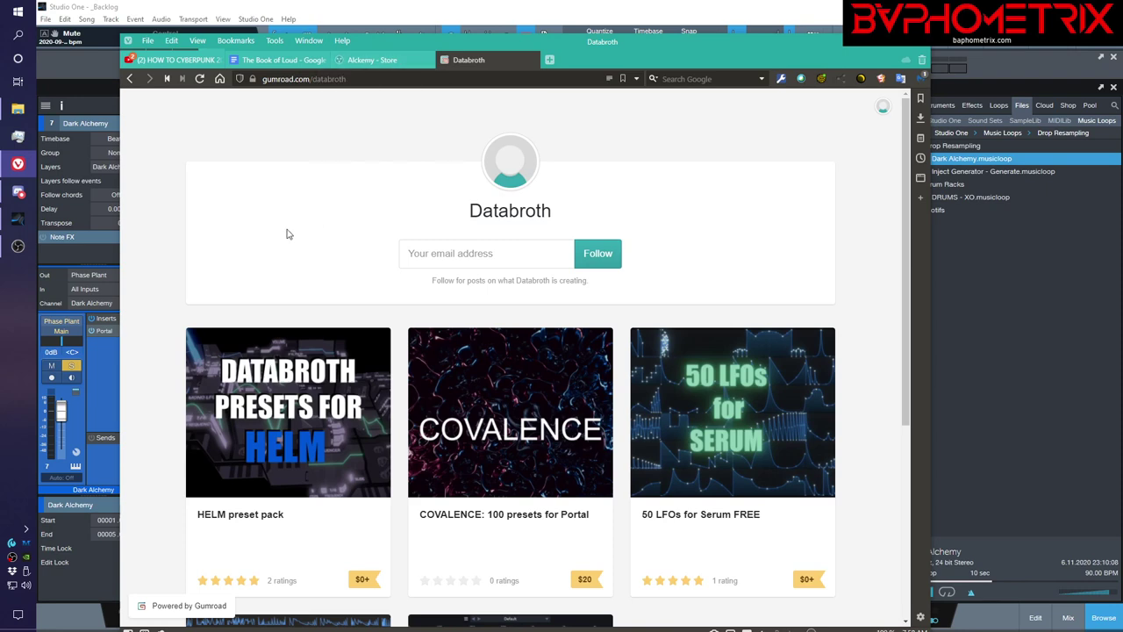
scroll(174, 263, down, 3)
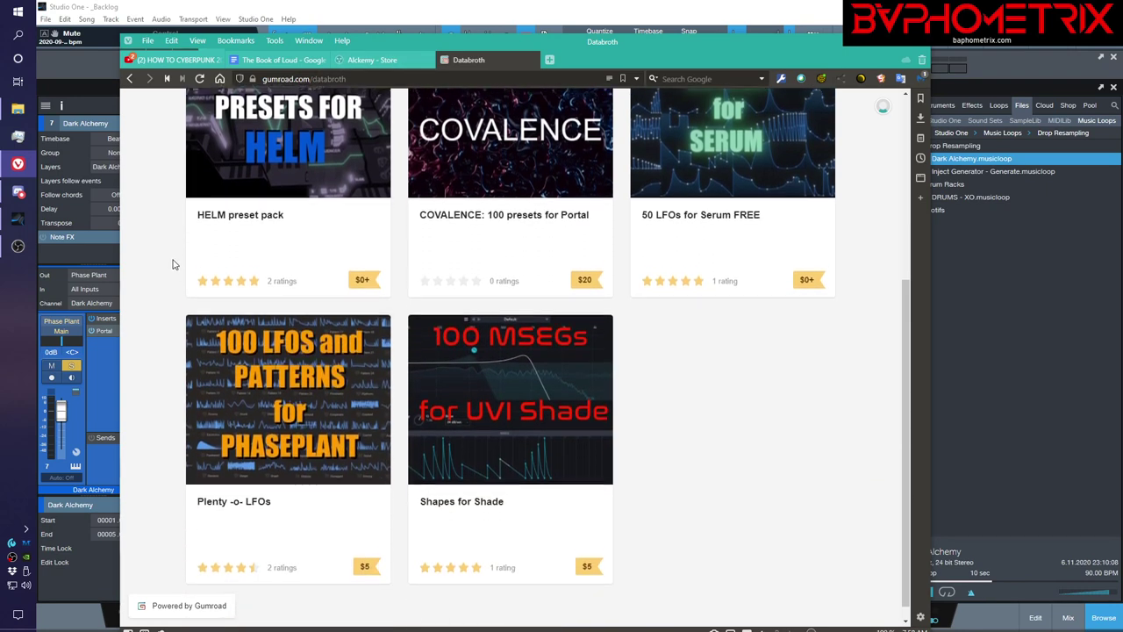
scroll(173, 264, up, 2)
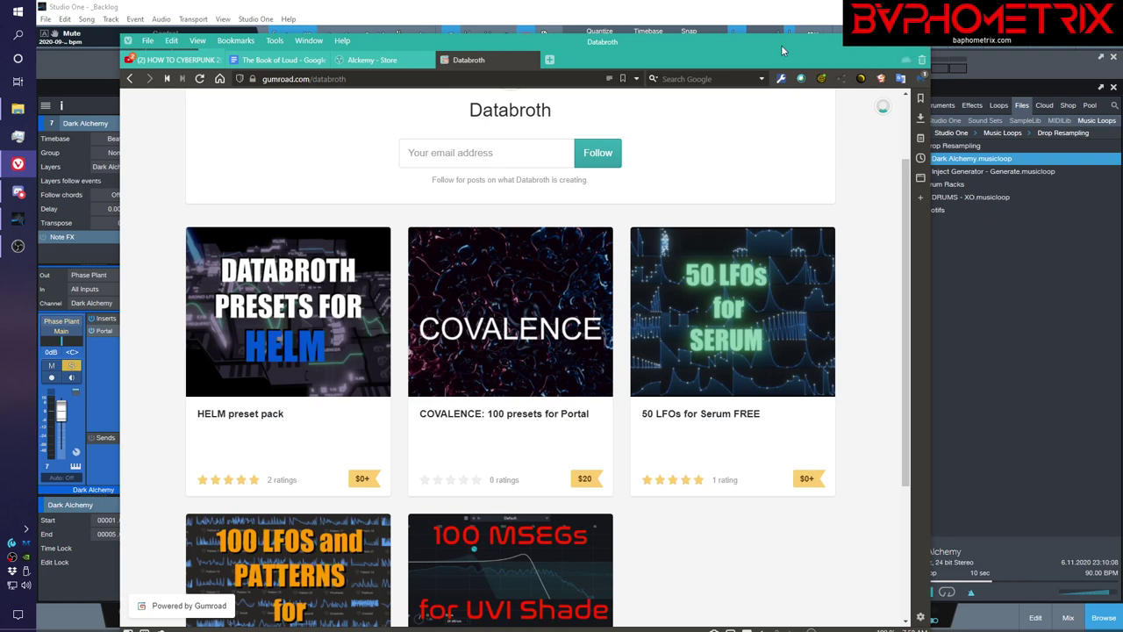
click(871, 48)
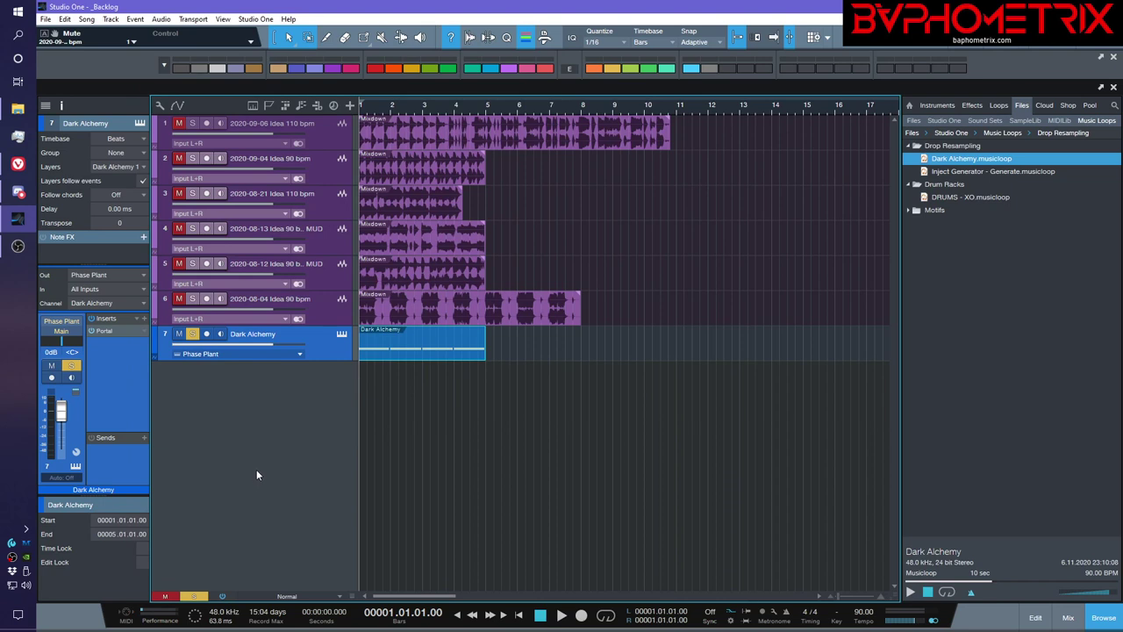